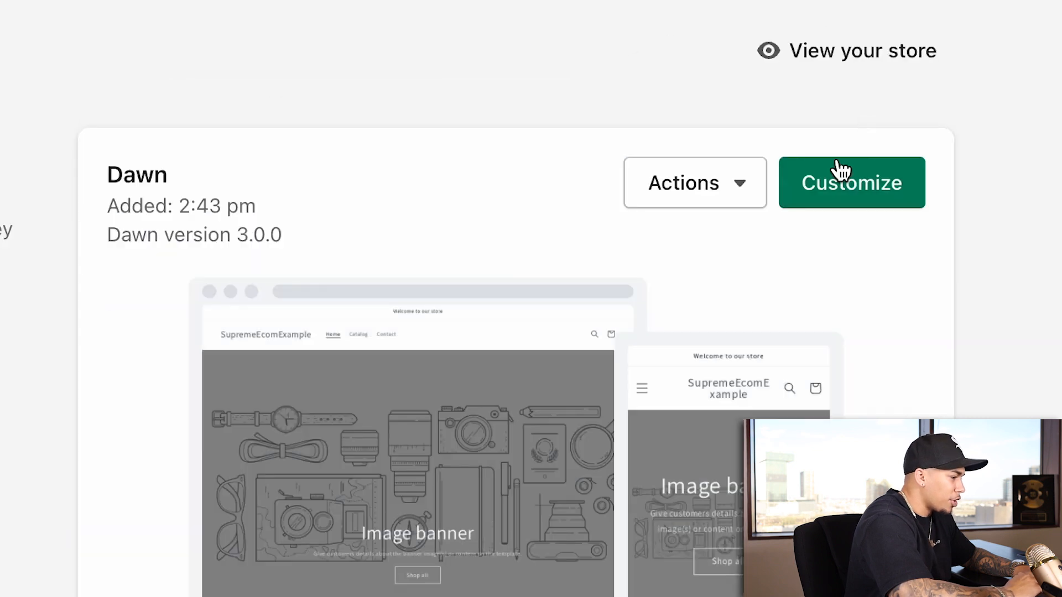
Customize the Dawn theme by setting the announcement bar text to "Early Spring Sale Ends Soon - 50% OFF Storewide".
left_click(838, 166)
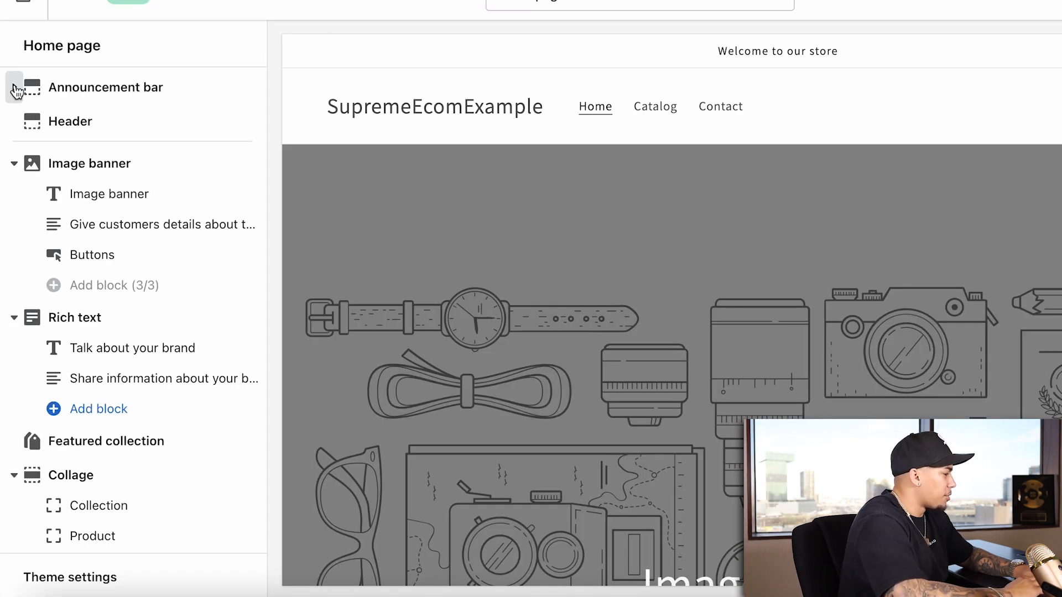
left_click(16, 89)
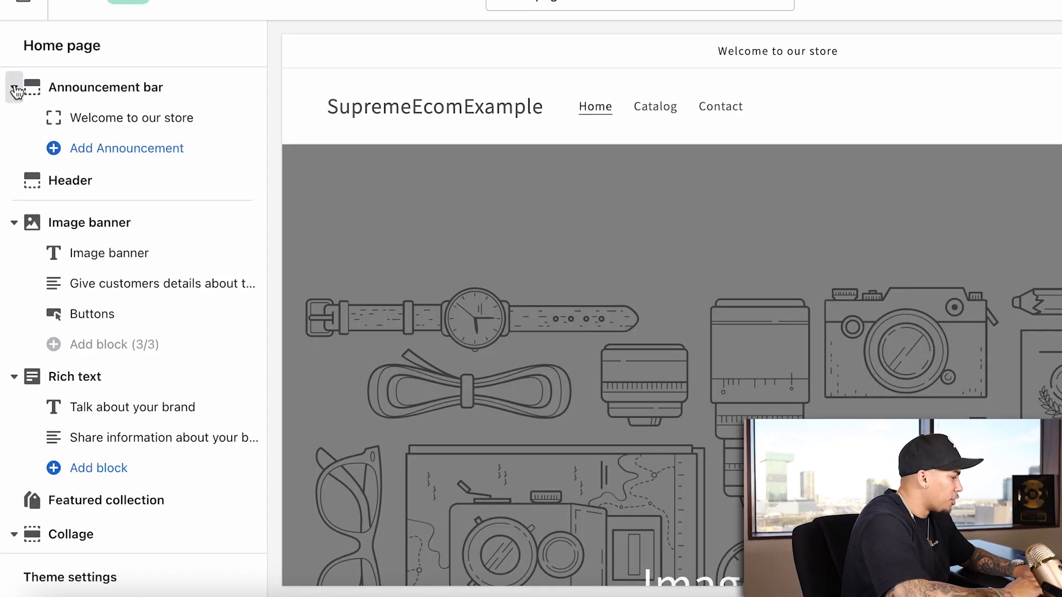
left_click(121, 115)
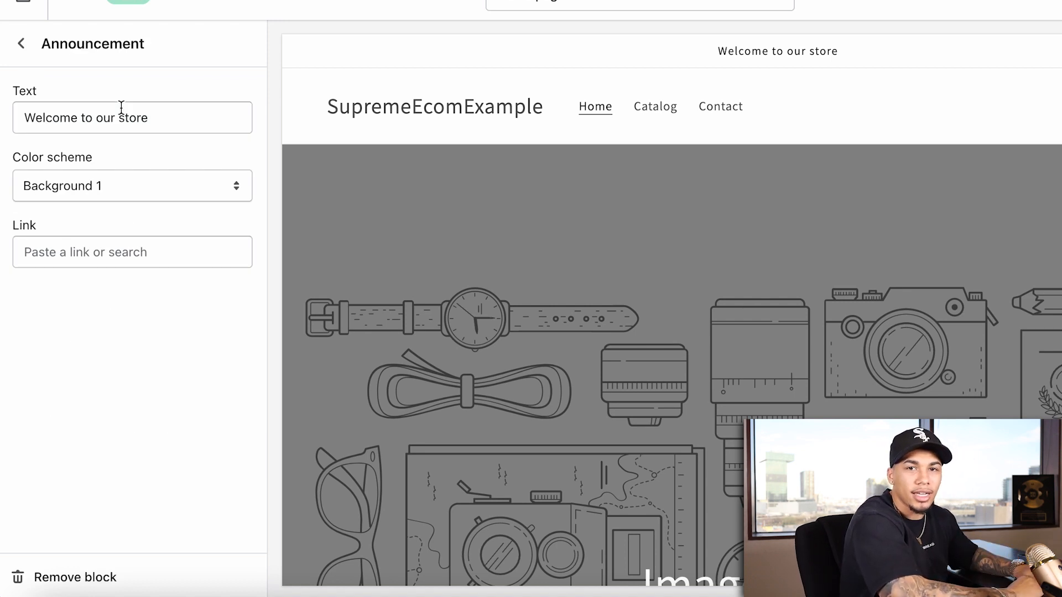
left_click(122, 106)
left_click_drag(145, 117, 4, 114)
type("Early Spring Sale E")
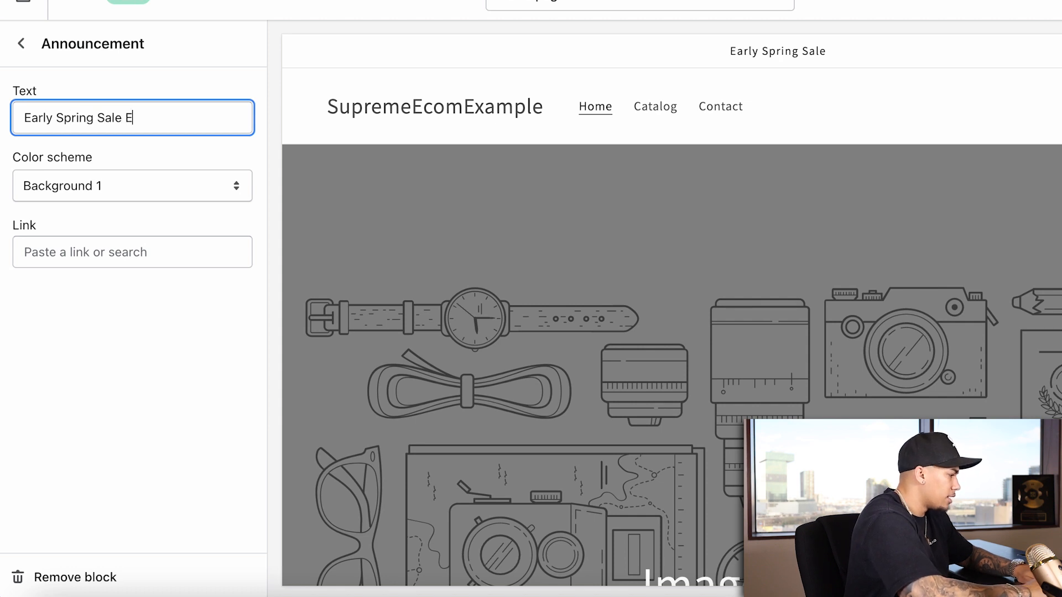
type("nds Soon - 50% OFF Storewide")
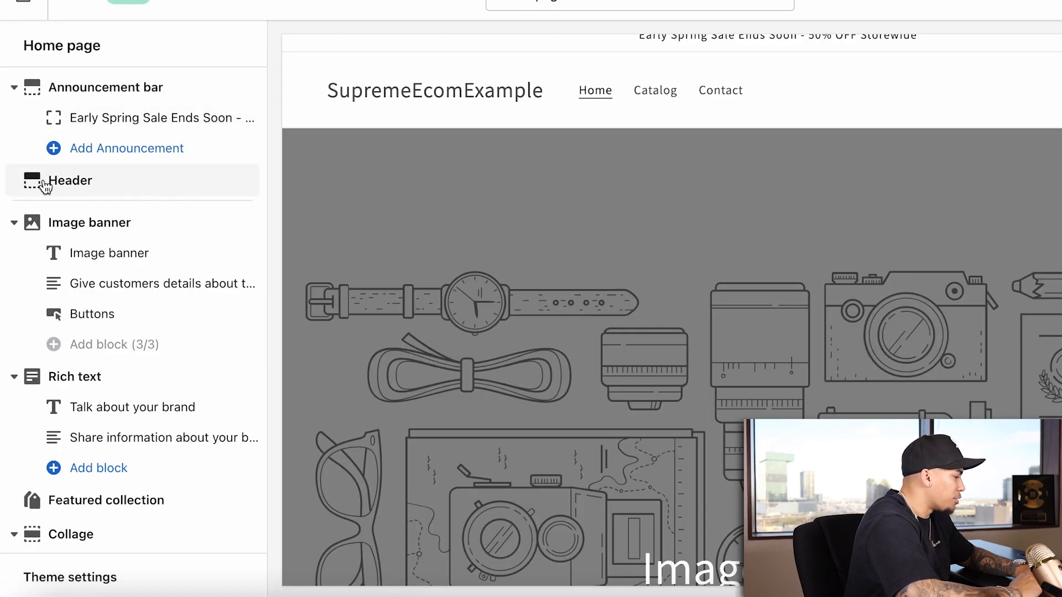
Upload the HOTSTOPSHOP logo image, use it as the header logo, and save the changes.
left_click(33, 180)
left_click(128, 208)
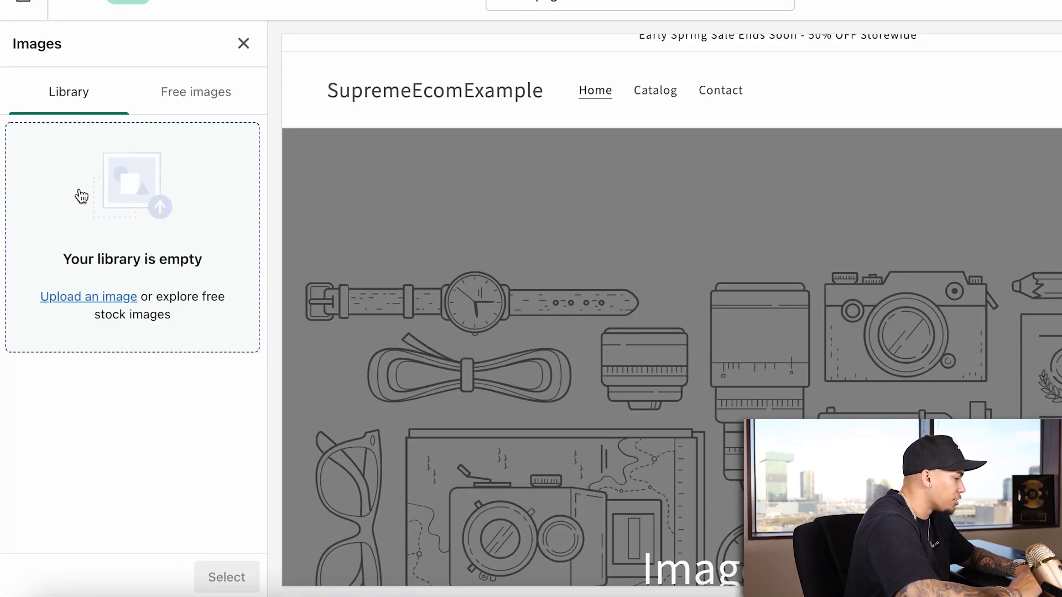
left_click(96, 297)
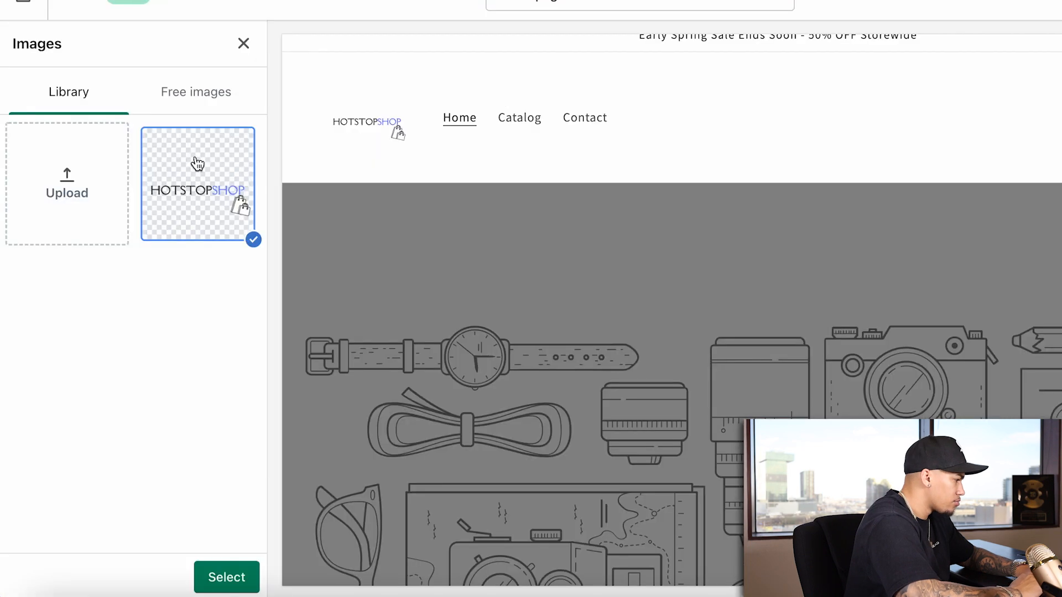
left_click(226, 577)
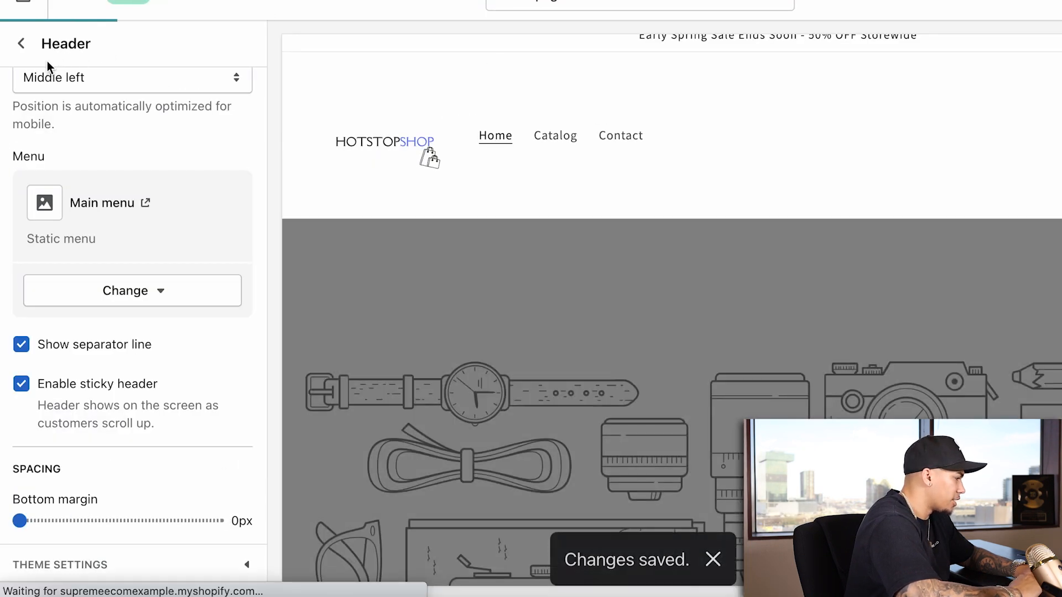
left_click(21, 43)
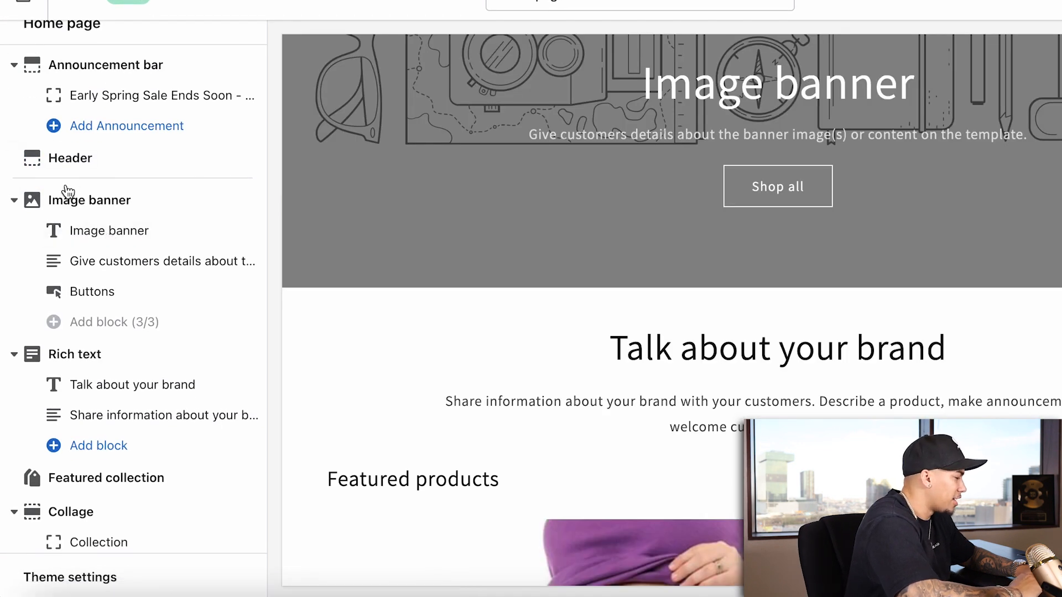
Set the image banner's heading to "Spend Less. Smile More." and its description to "Shop Around And Explore Our Trending Everyday Items!".
left_click(90, 230)
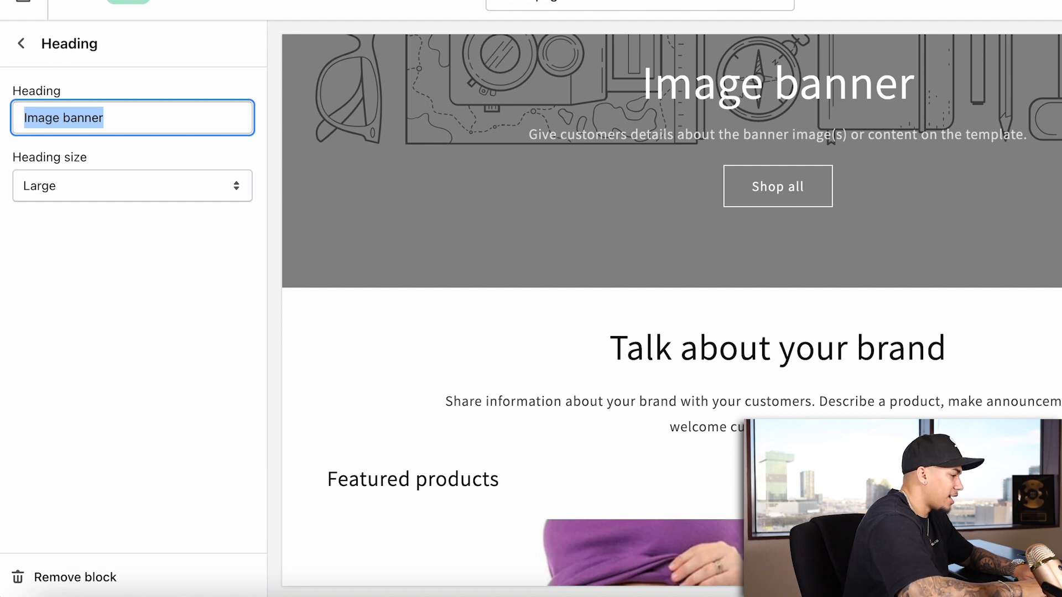
type("Spend Less. Smole")
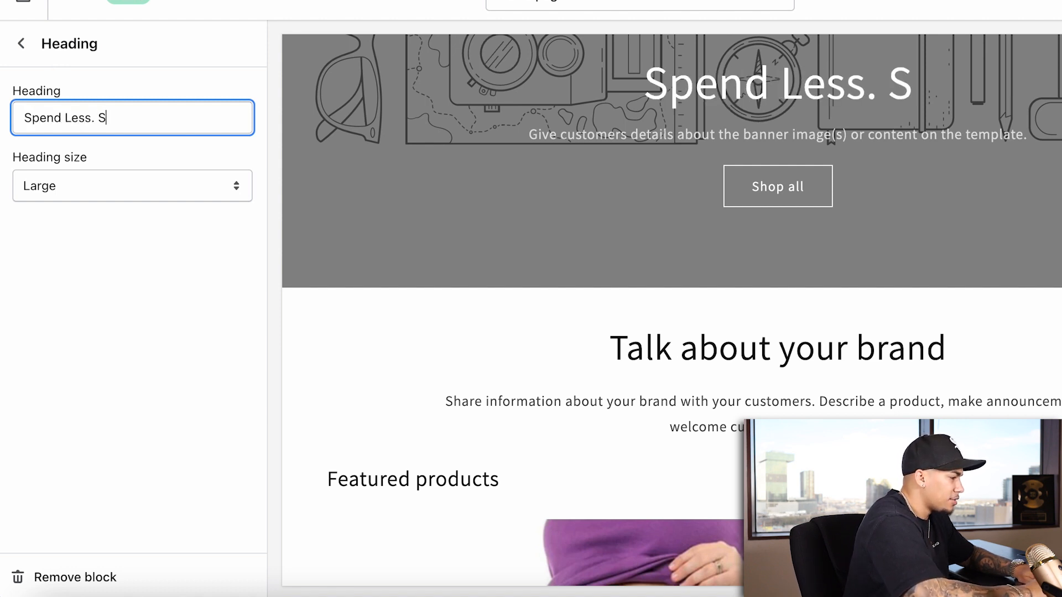
key("BackSpace")
key("BackSpace")
key("BackSpace")
key("BackSpace")
type("ile More.")
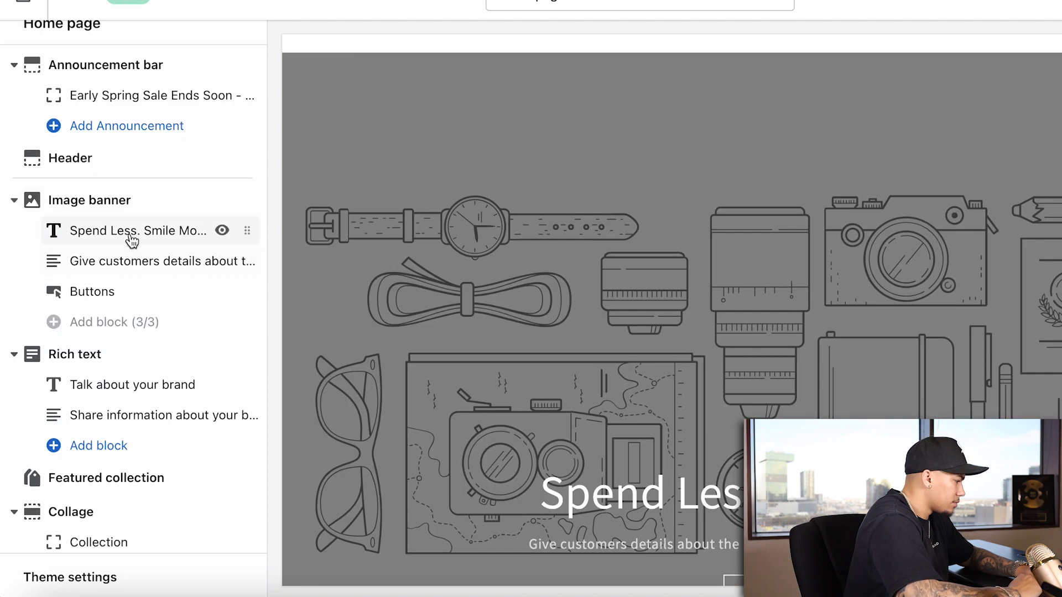
left_click(130, 262)
left_click(188, 112)
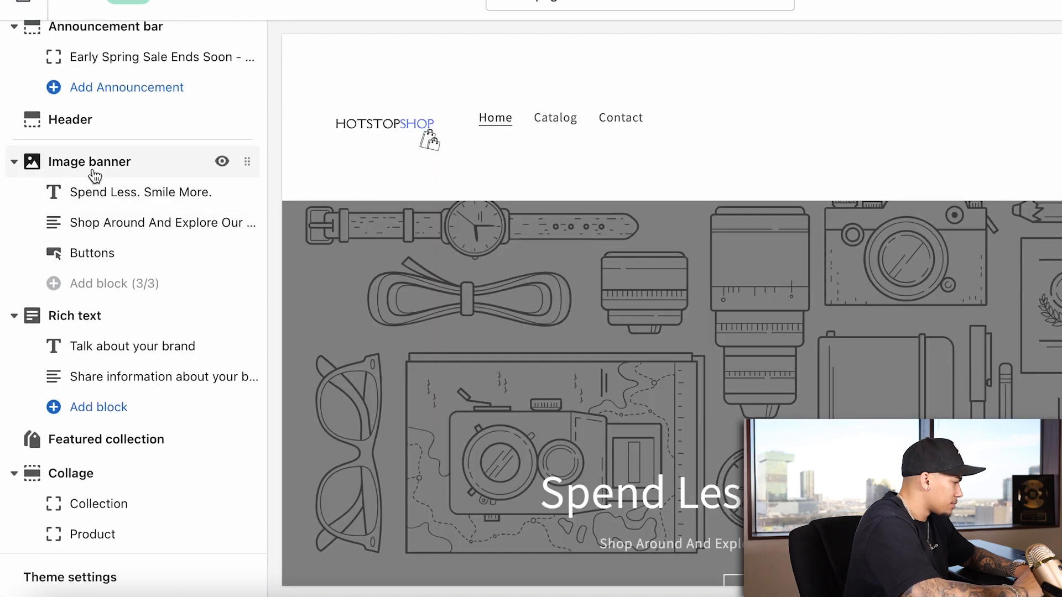
Set the photo of the laughing group as the image banner's first image and save the changes.
left_click(91, 174)
left_click(144, 140)
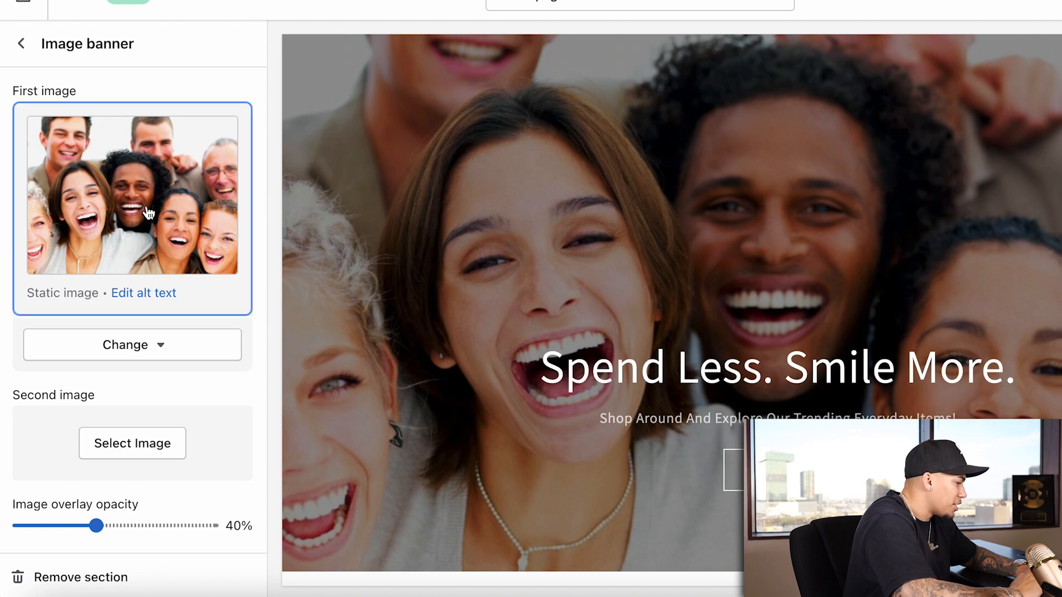
scroll(149, 213, "down", 3)
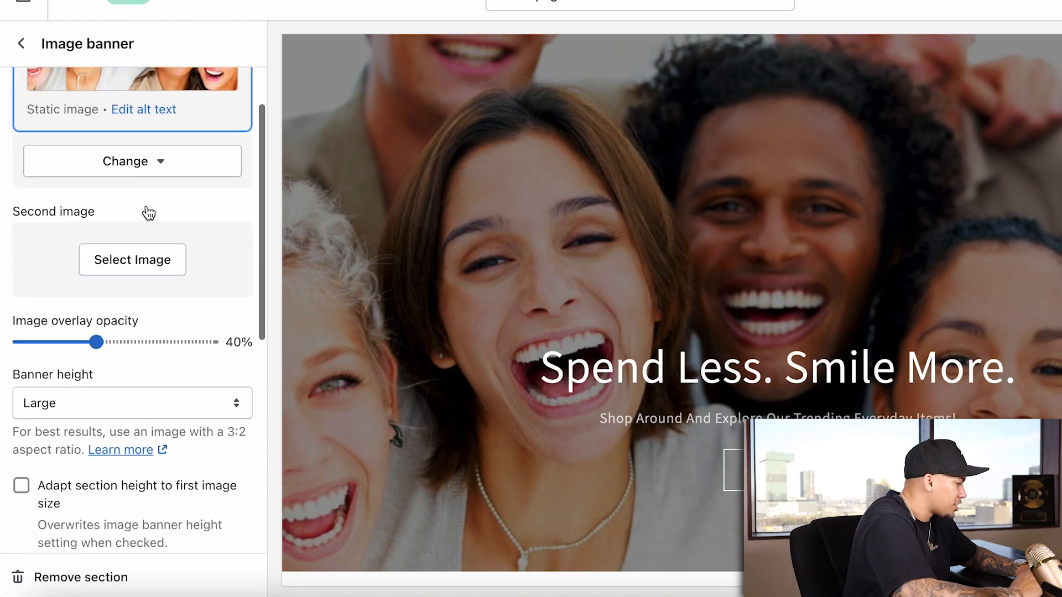
scroll(148, 213, "down", 3)
scroll(816, 249, "up", 4)
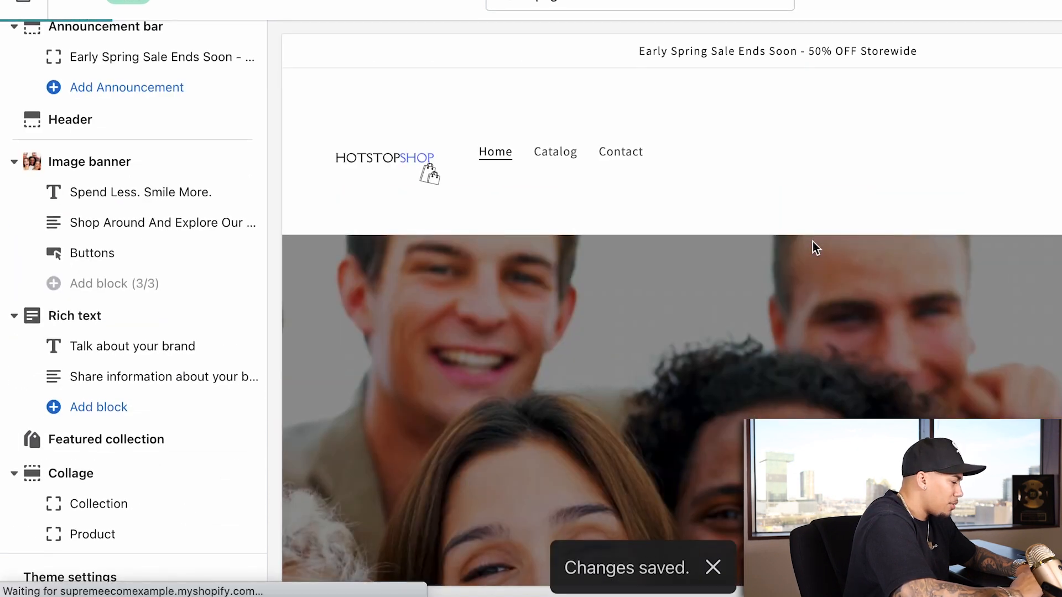
scroll(816, 248, "down", 3)
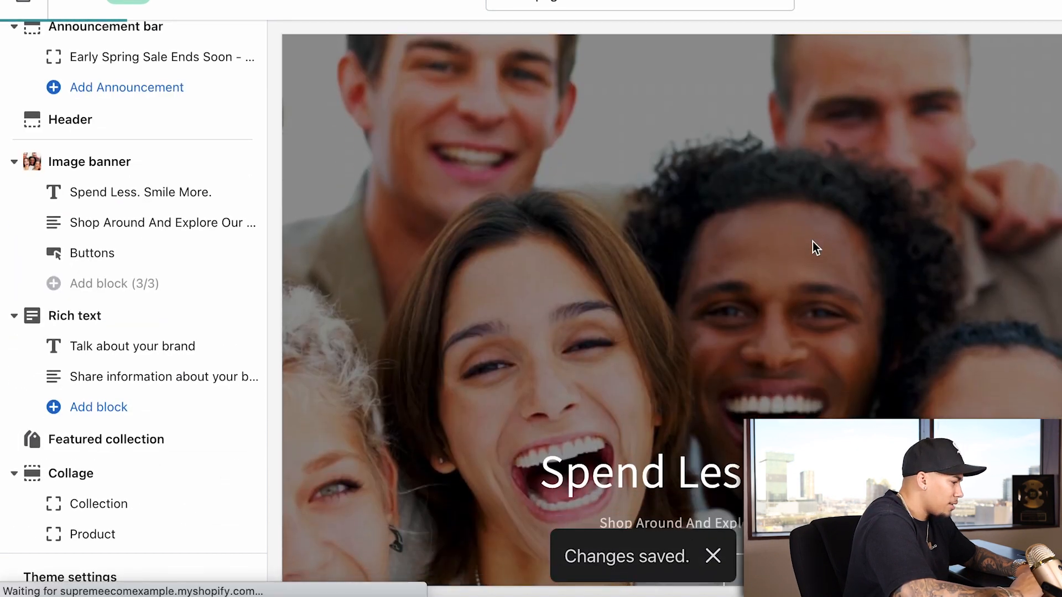
scroll(1015, 157, "up", 4)
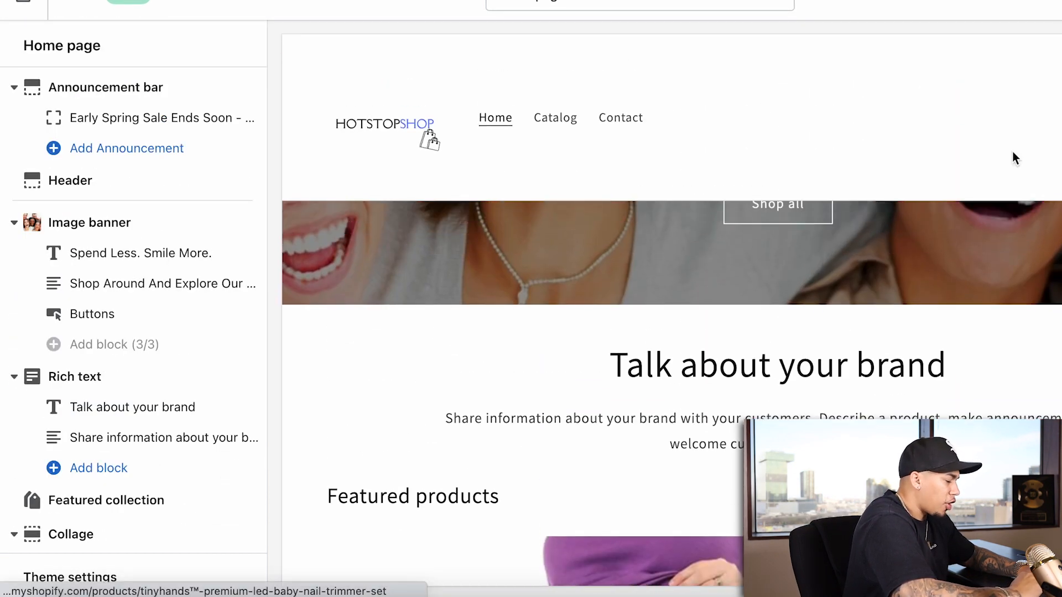
Change the rich text section's heading to "The HotStopShop Family".
left_click(106, 409)
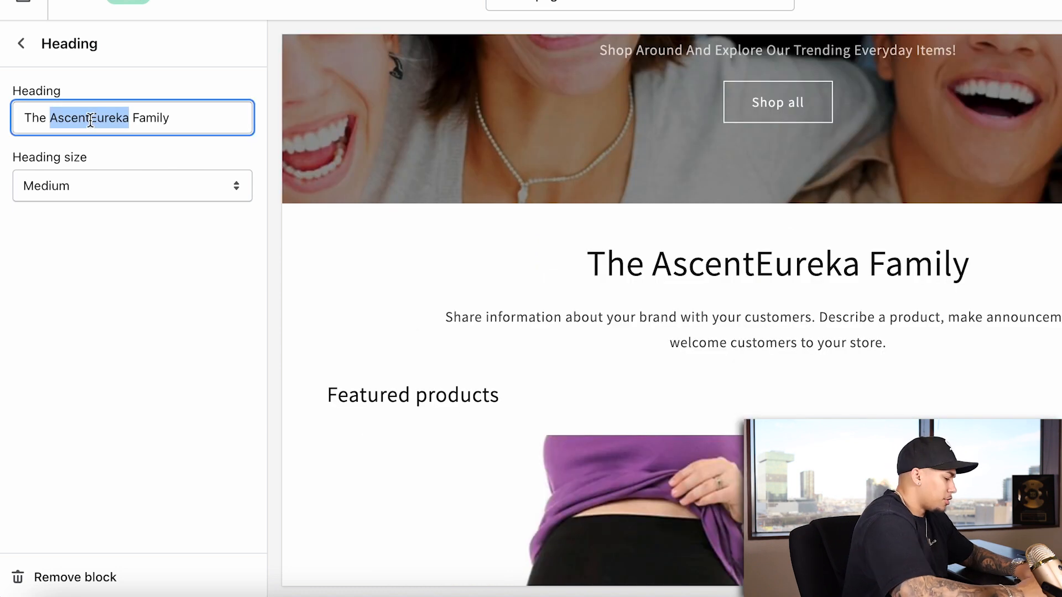
type("HotStopShop")
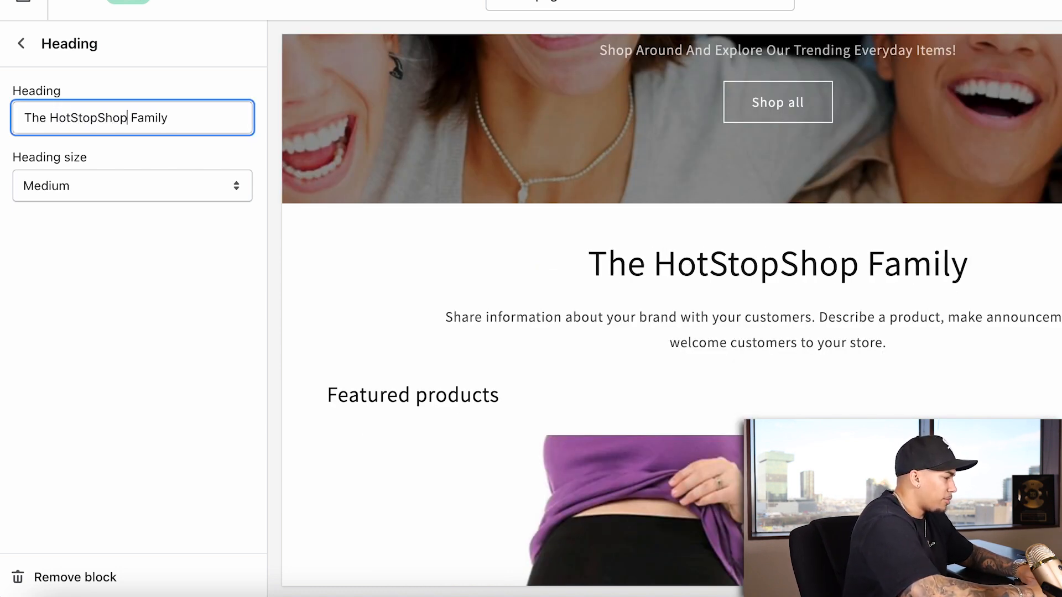
left_click(22, 46)
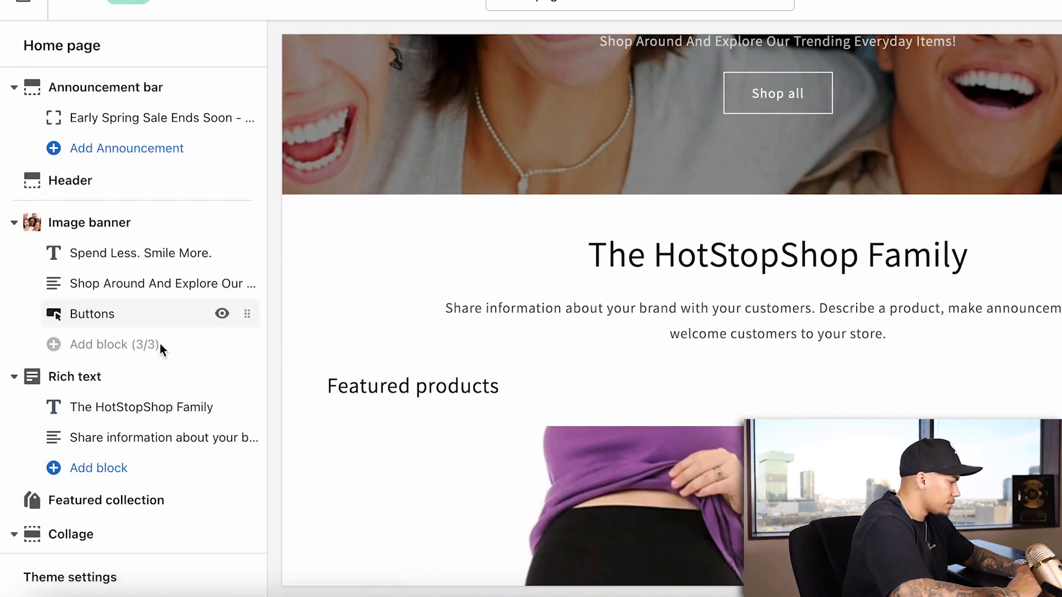
Replace the rich text description with a welcome to bold HotStopShop, "your number one source for all needs", promising best products, dependability, customer service, and uniqueness.
left_click(109, 440)
triple_click(141, 189)
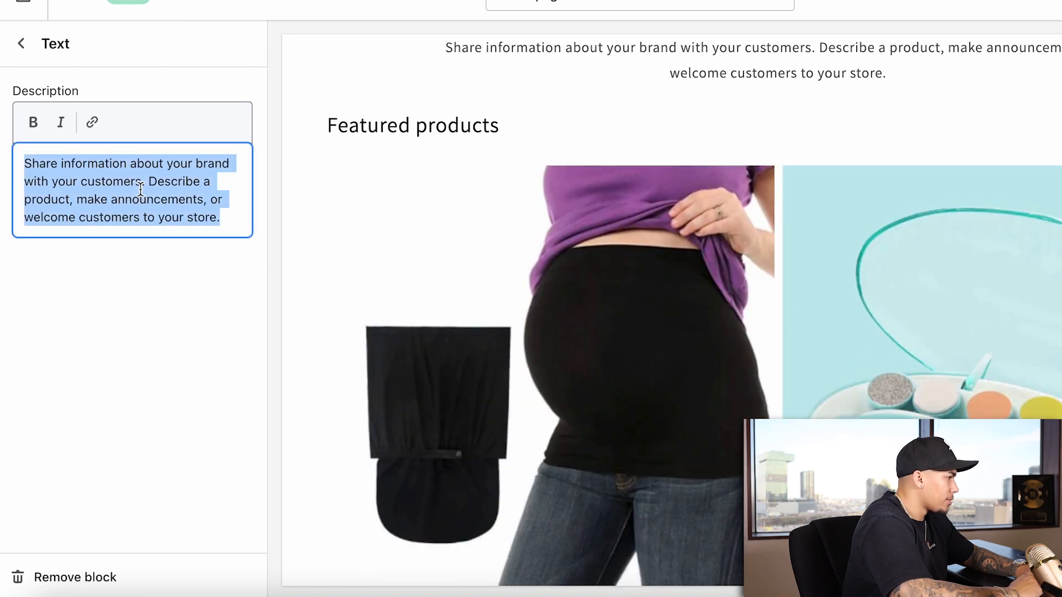
type("Welc")
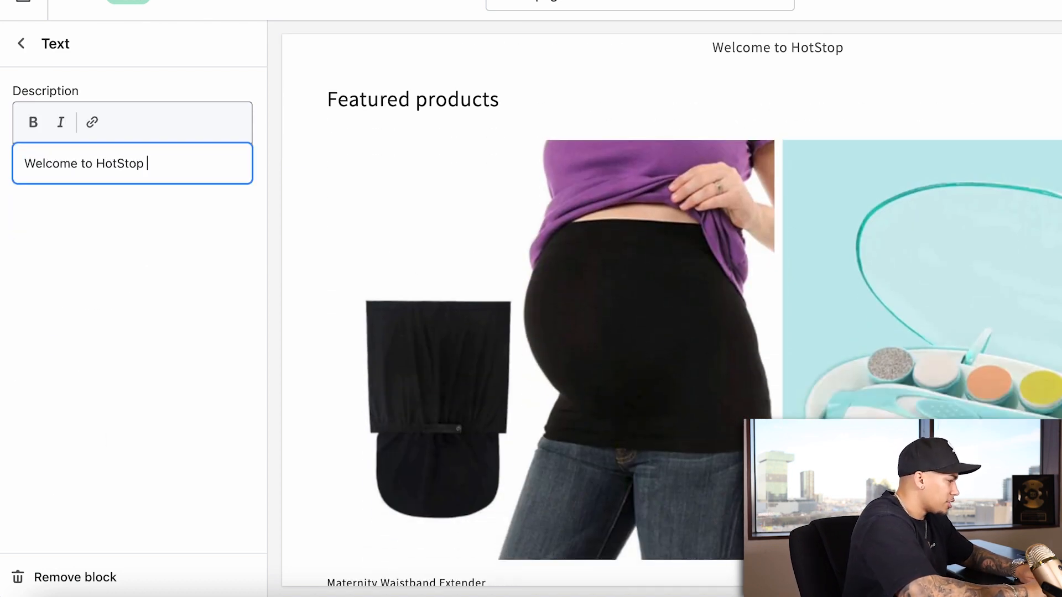
type("ome to HotStopShop, your number one source ofr")
key("BackSpace")
key("BackSpace")
key("BackSpace")
type("for all needs. We're dedicated to giving you the v")
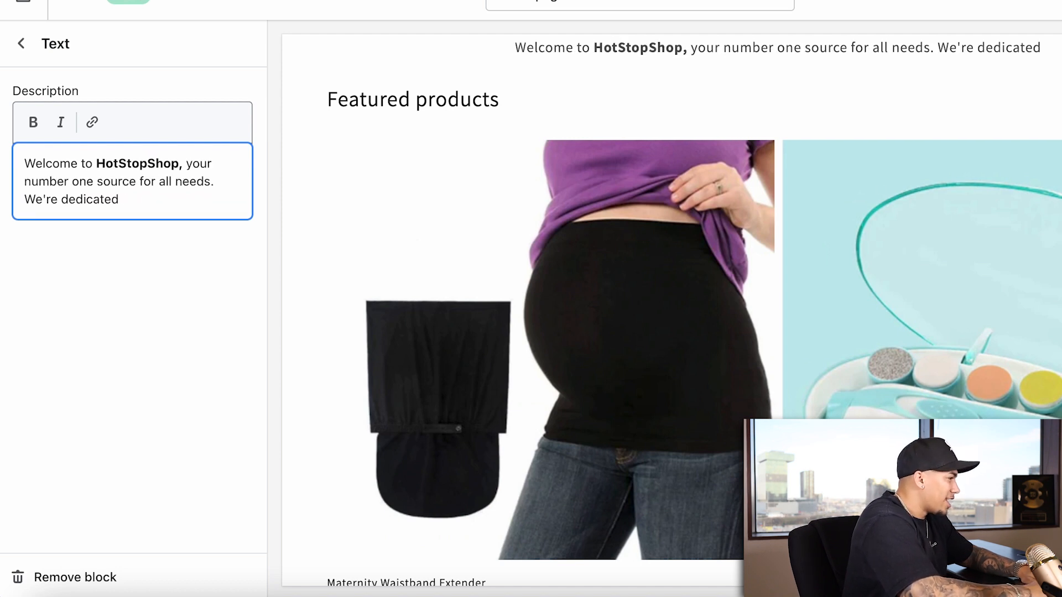
type("ery best prodcuts, with a foucs on dependability, customer service, and uniqueness.")
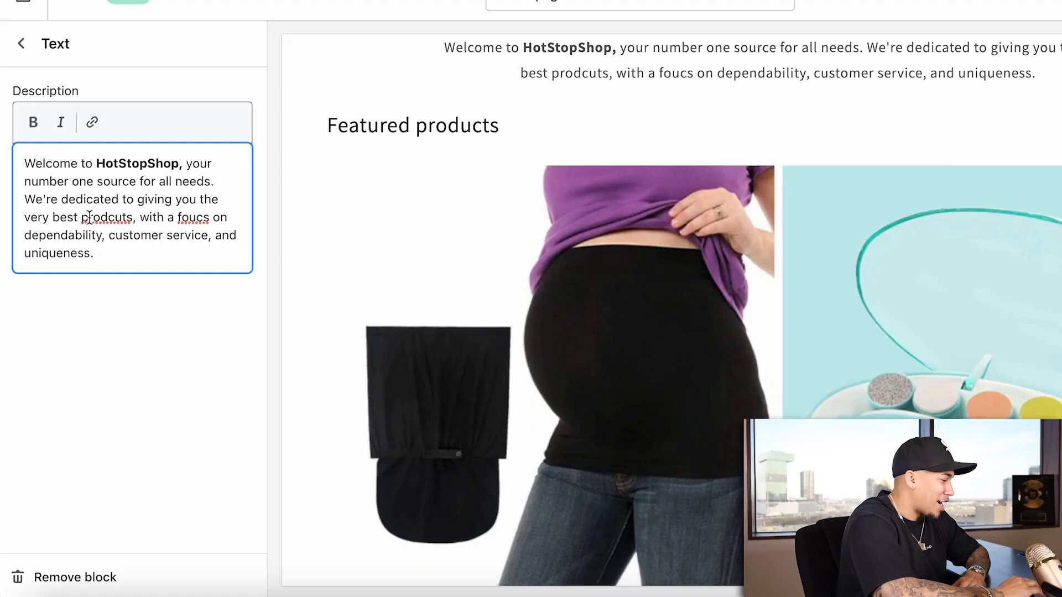
Correct the misspellings "prodcuts" and "foucs" in the rich text description to "products" and "focus".
right_click(89, 217)
left_click(125, 217)
right_click(191, 220)
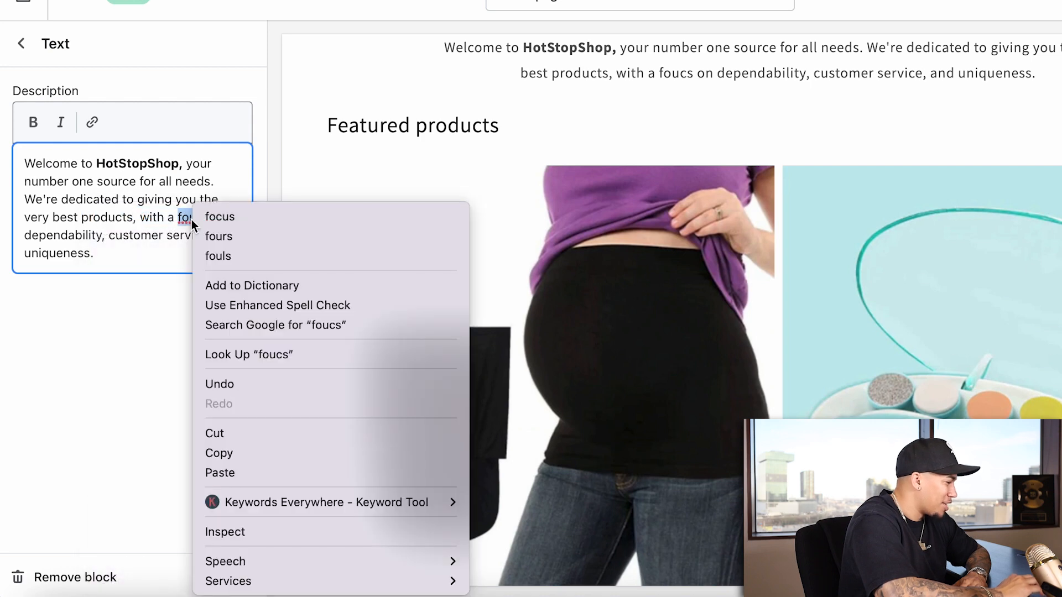
left_click(223, 216)
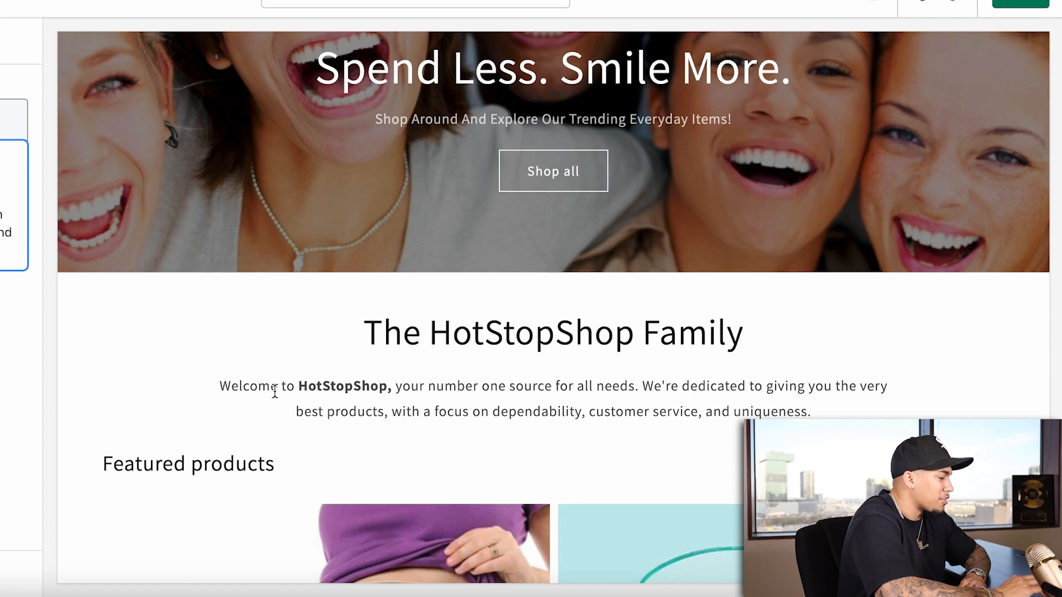
scroll(235, 379, "up", 5)
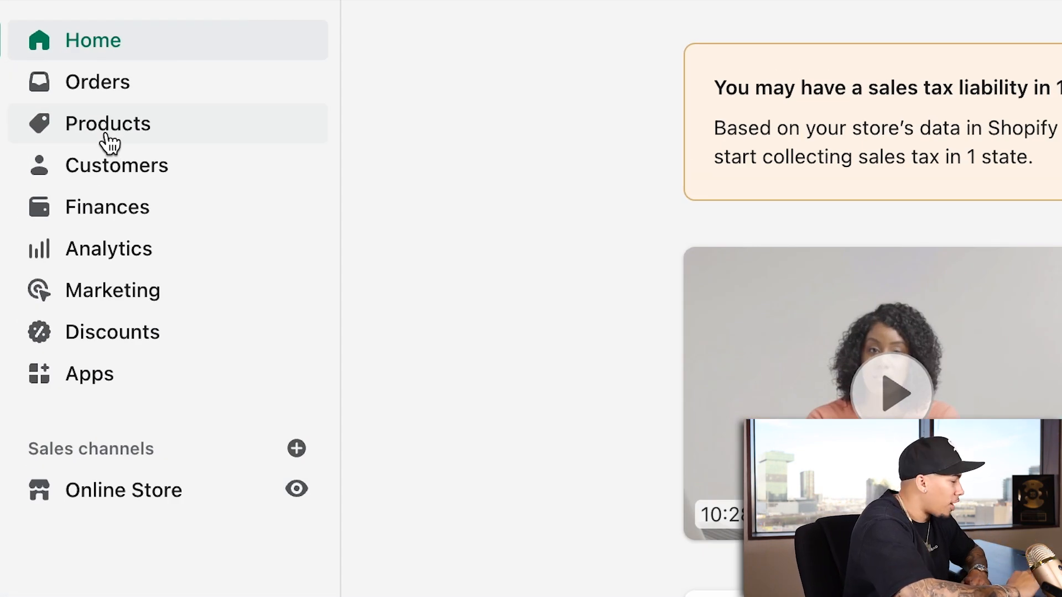
Start a new product collection titled "Home Page Collection" and set its collection type to Manual.
left_click(106, 135)
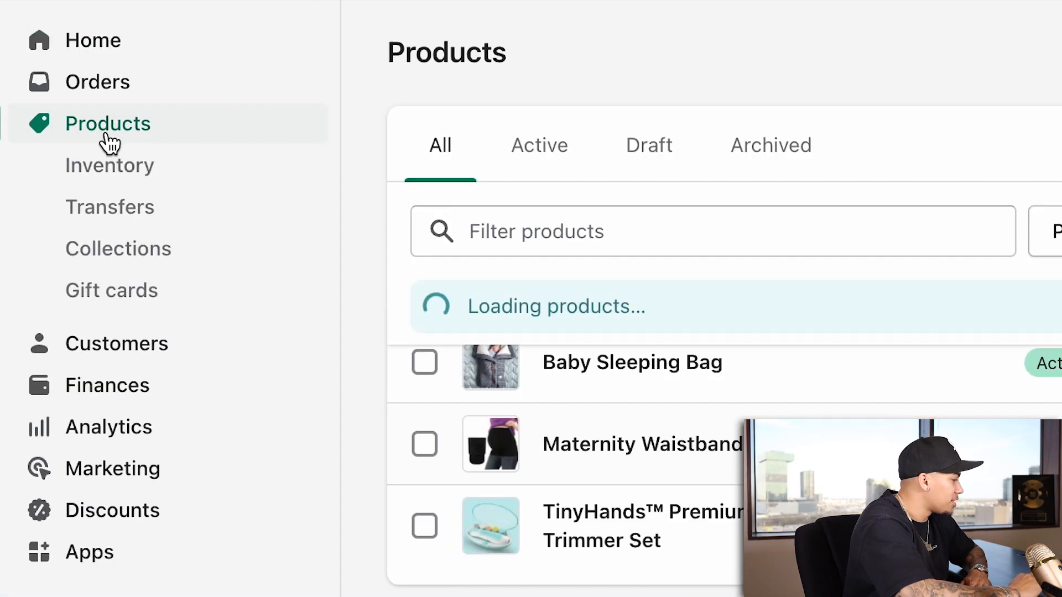
left_click(140, 266)
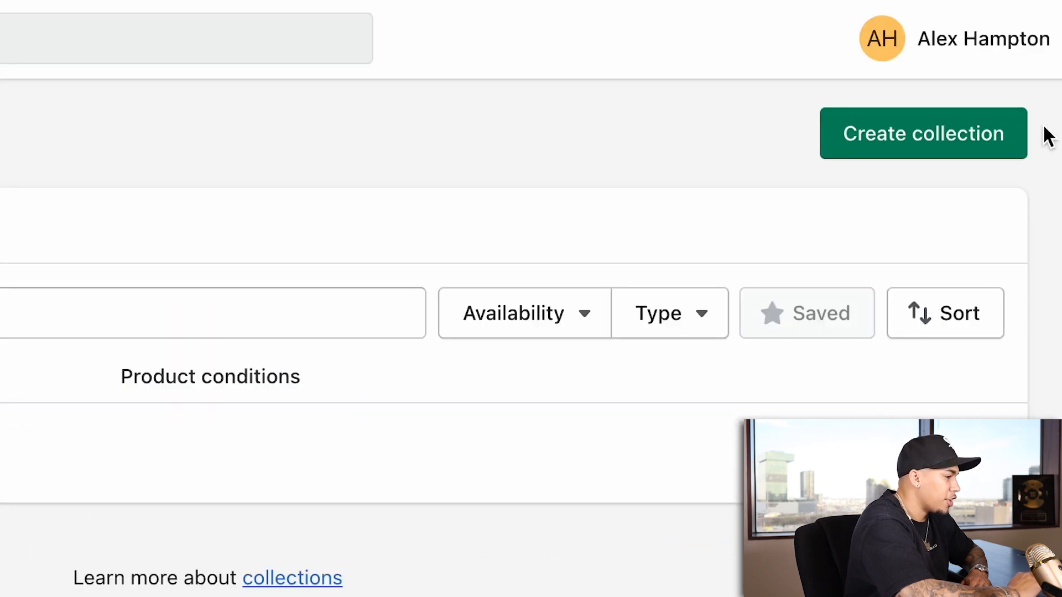
left_click(955, 132)
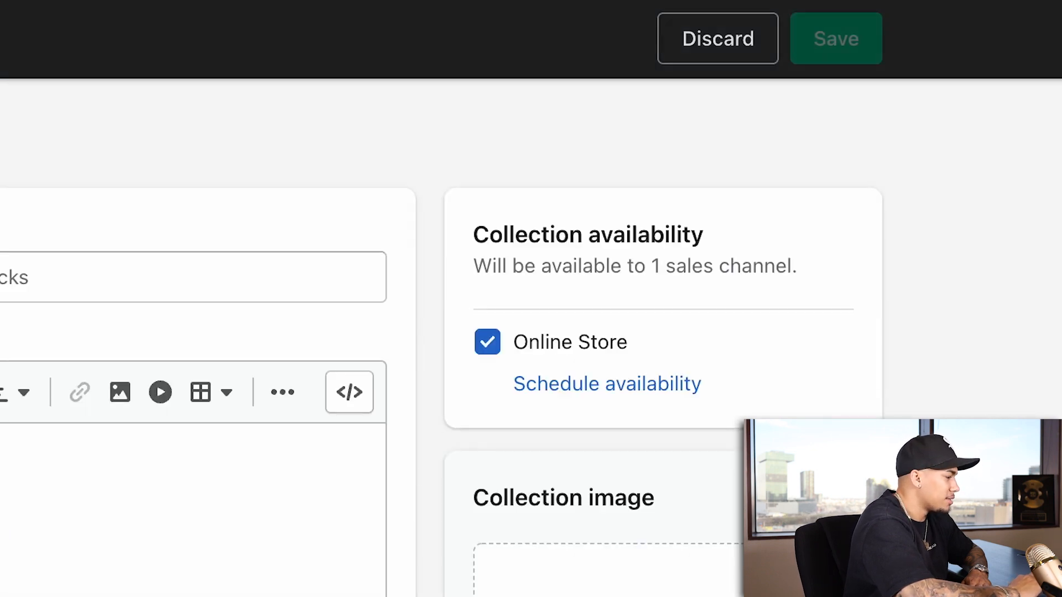
left_click(275, 161)
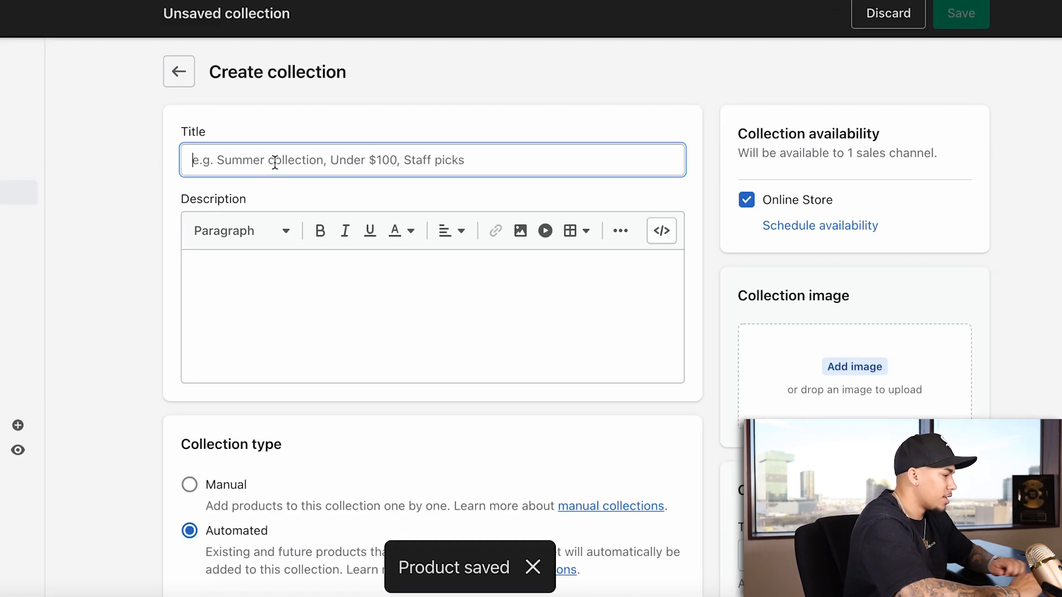
type("HO")
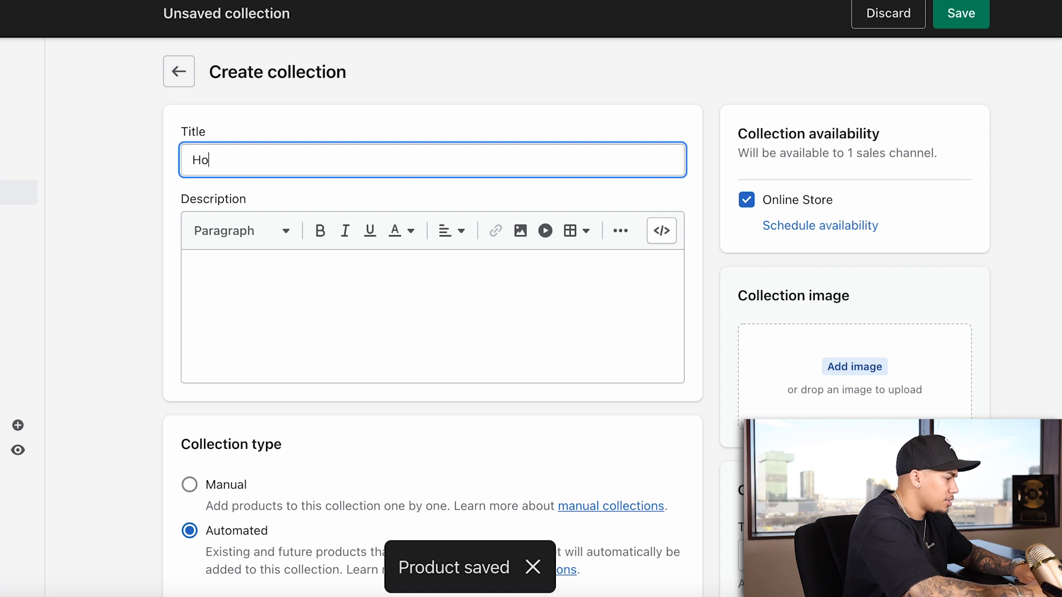
type("me Page Collection")
scroll(145, 293, "down", 2)
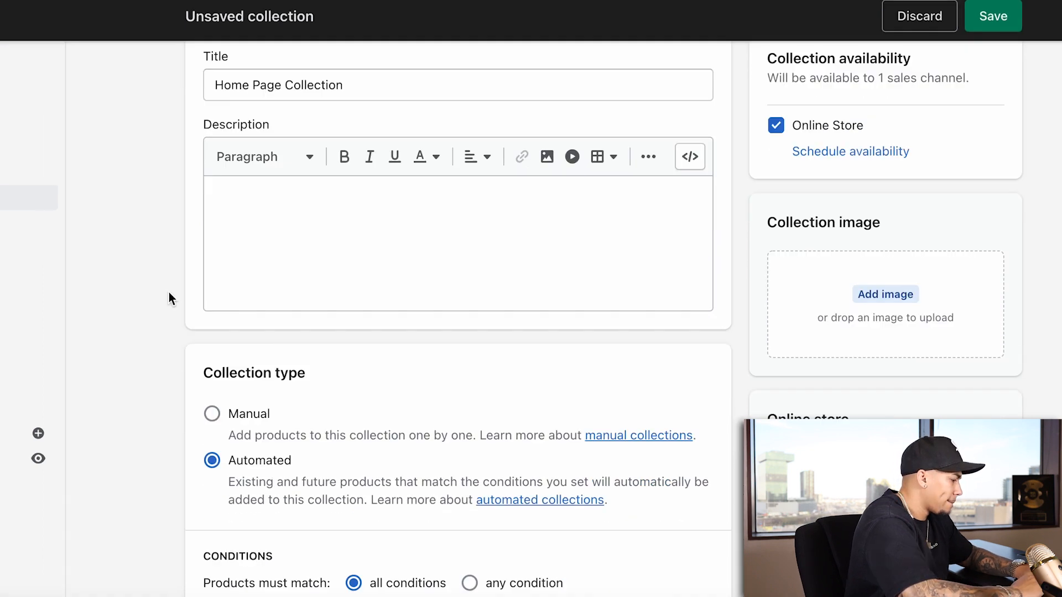
left_click(188, 378)
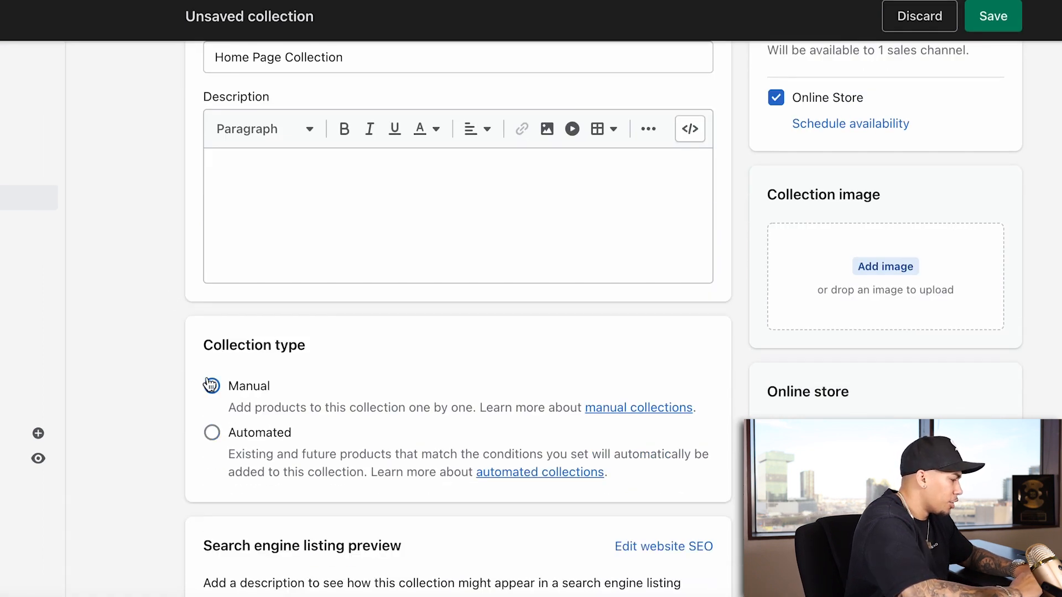
Save the new collection and add the Baby Sleeping Bag, Maternity Waistband Extender and TinyHands Premium LED Baby Nail Trimmer Set products to it.
scroll(159, 294, "down", 2)
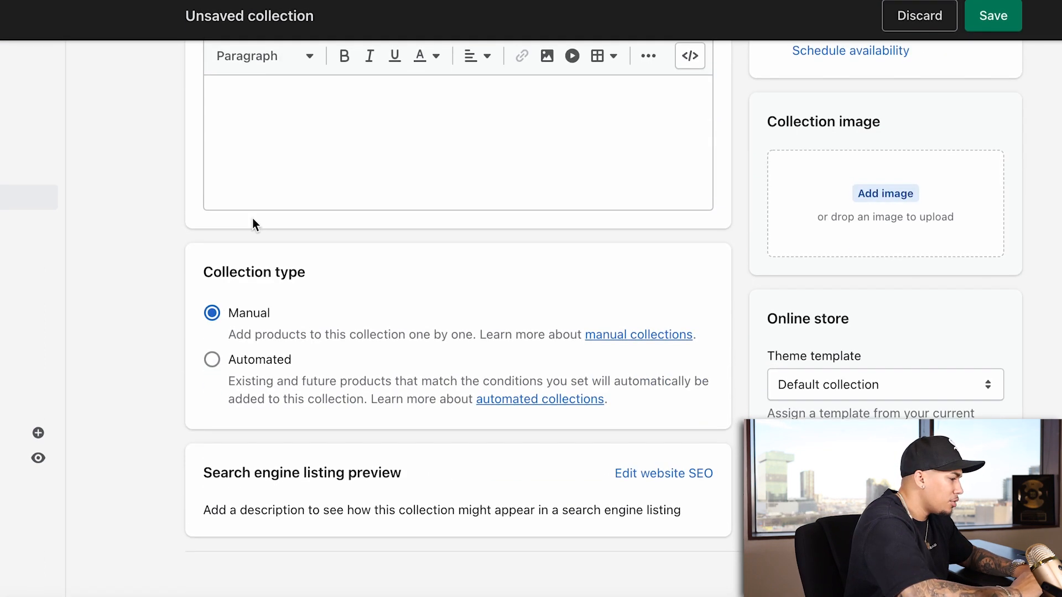
left_click(994, 19)
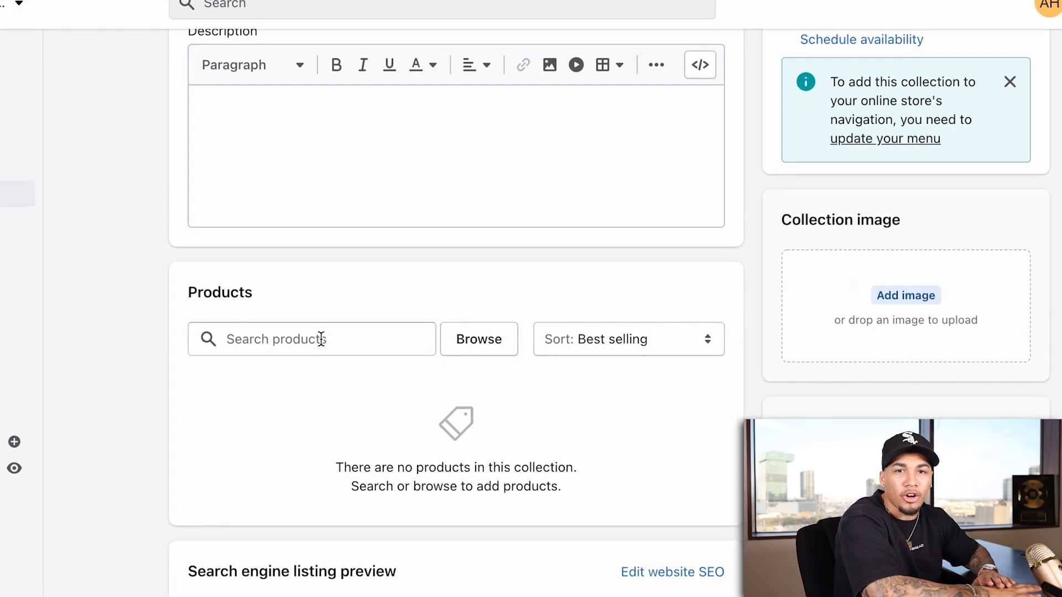
left_click(321, 339)
left_click(227, 271)
left_click(227, 340)
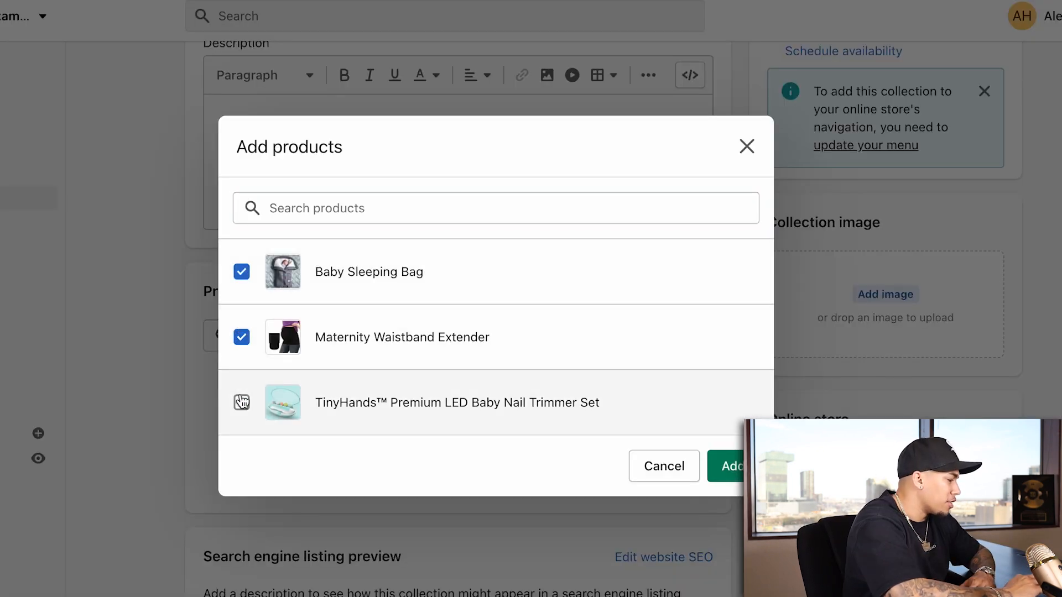
left_click(227, 409)
left_click(733, 466)
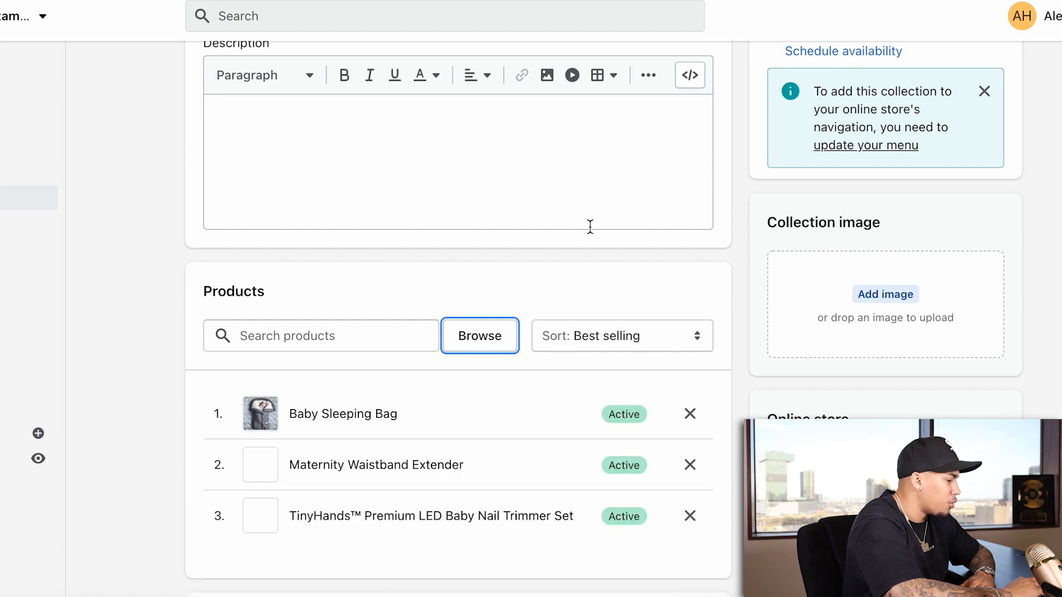
Open the live Dawn theme of the online store for customization.
scroll(191, 363, "up", 3)
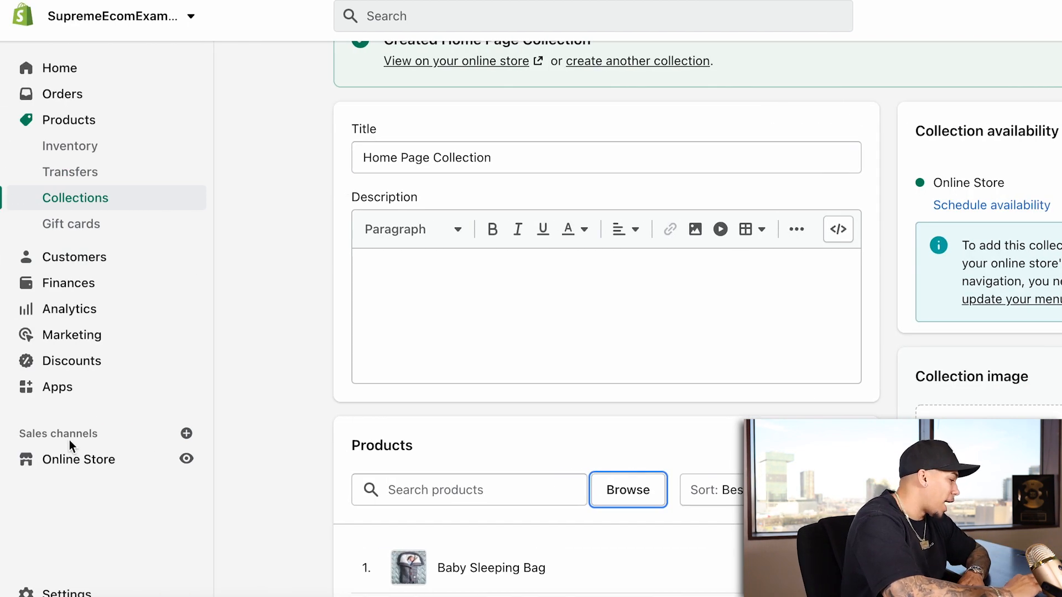
left_click(68, 458)
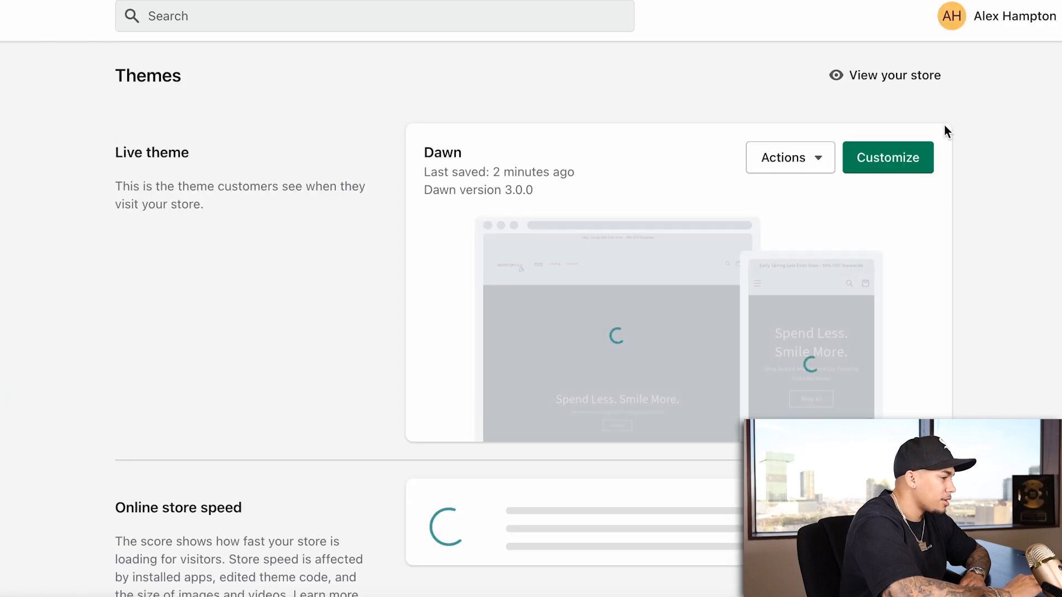
left_click(884, 159)
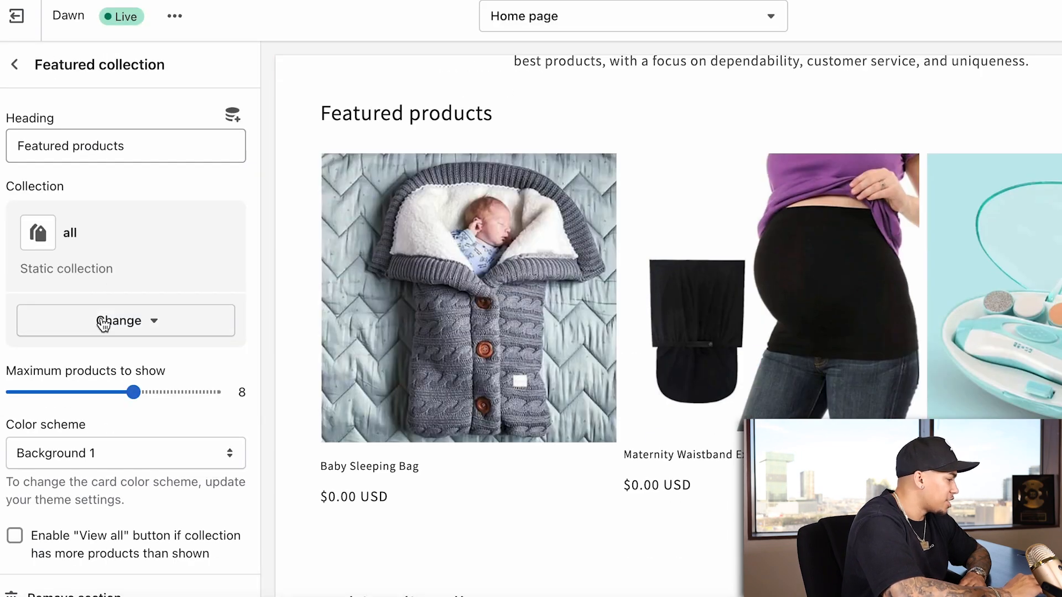
Change the Featured collection section's collection to Home Page Collection and save the theme.
left_click(103, 324)
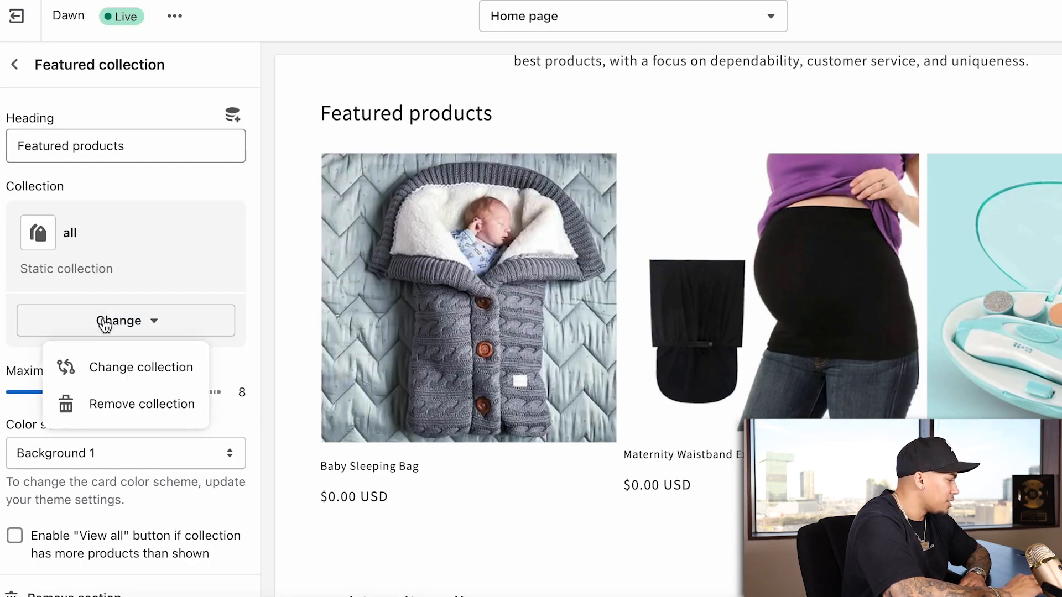
left_click(105, 367)
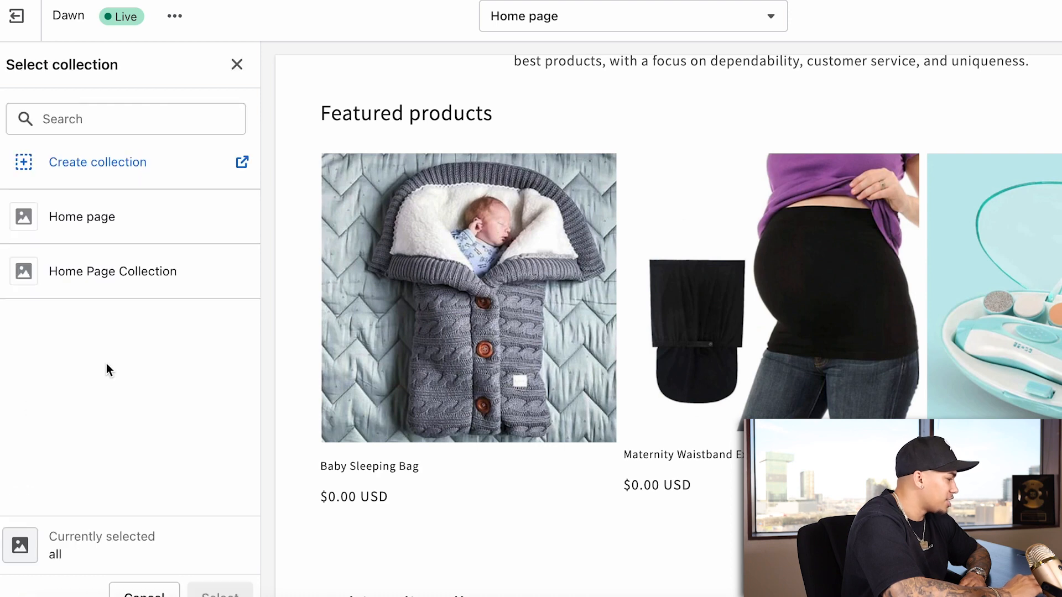
left_click(123, 282)
left_click(220, 591)
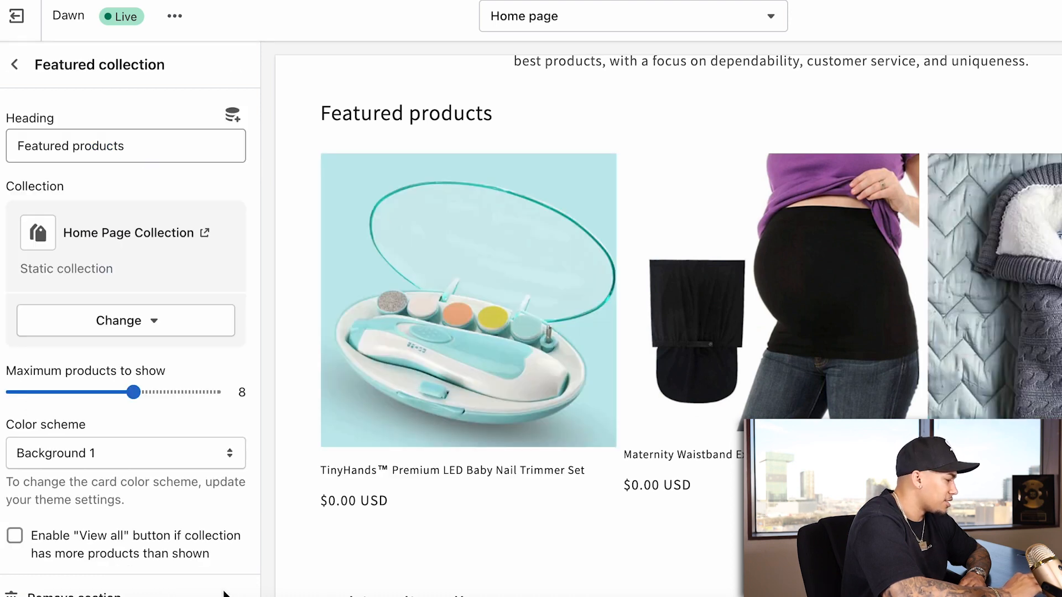
left_click(1061, 23)
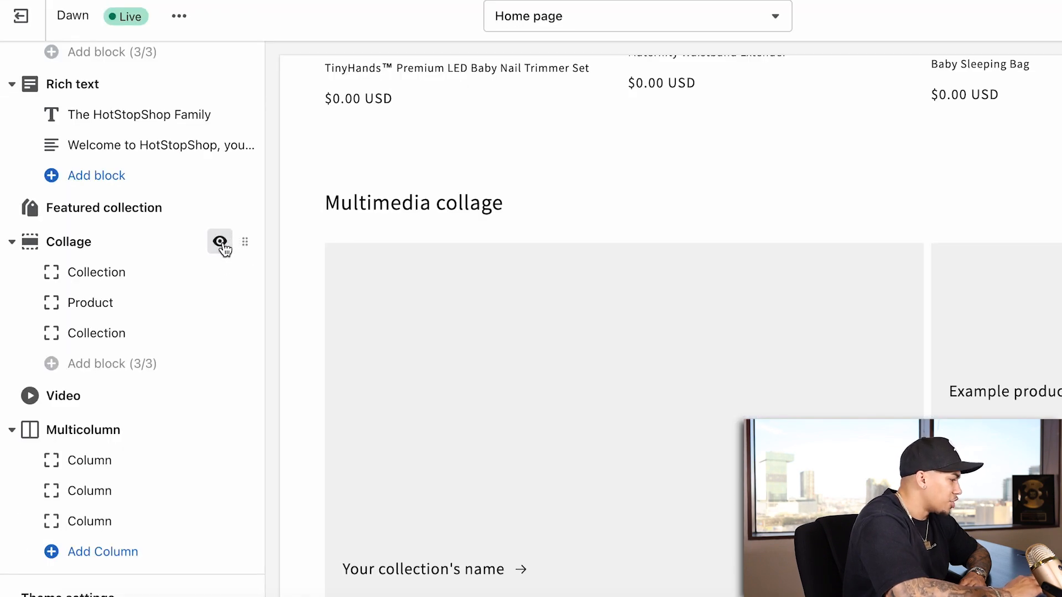
Hide the Collage, Video and Multicolumn sections on the home page.
left_click(221, 242)
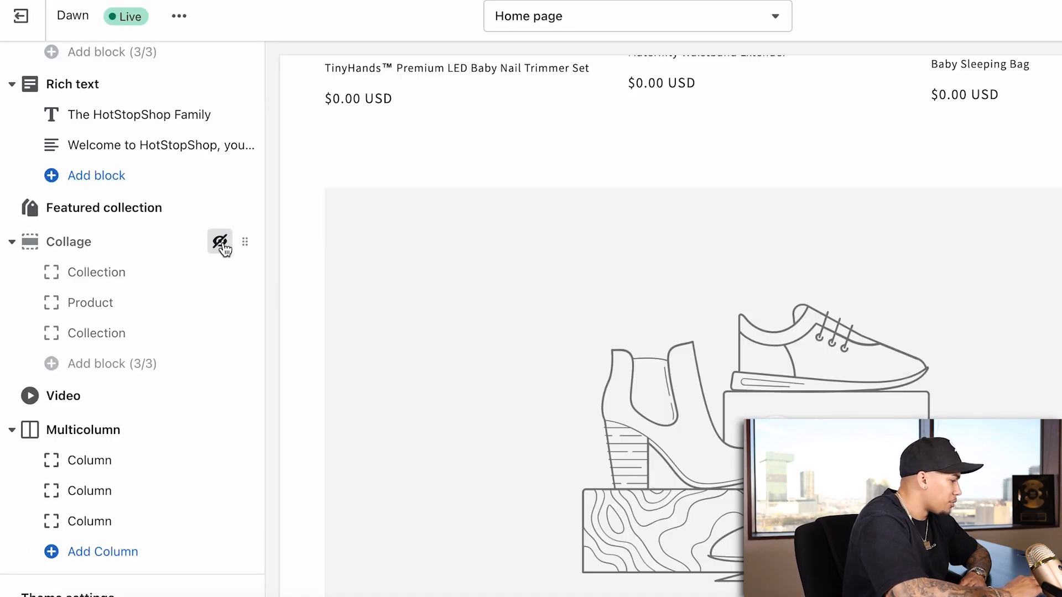
scroll(184, 358, "down", 2)
left_click(220, 334)
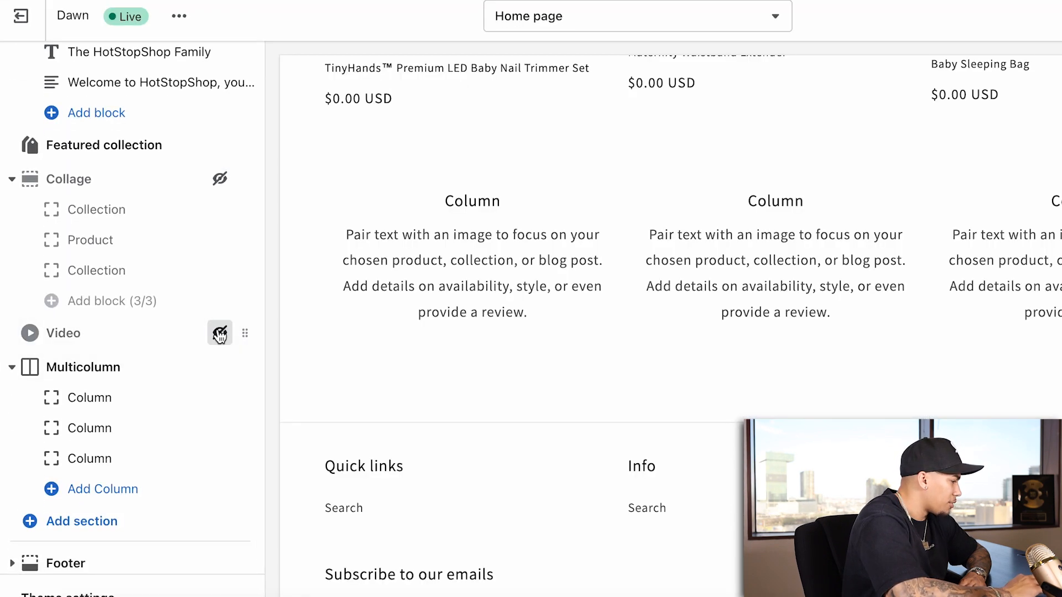
left_click(219, 367)
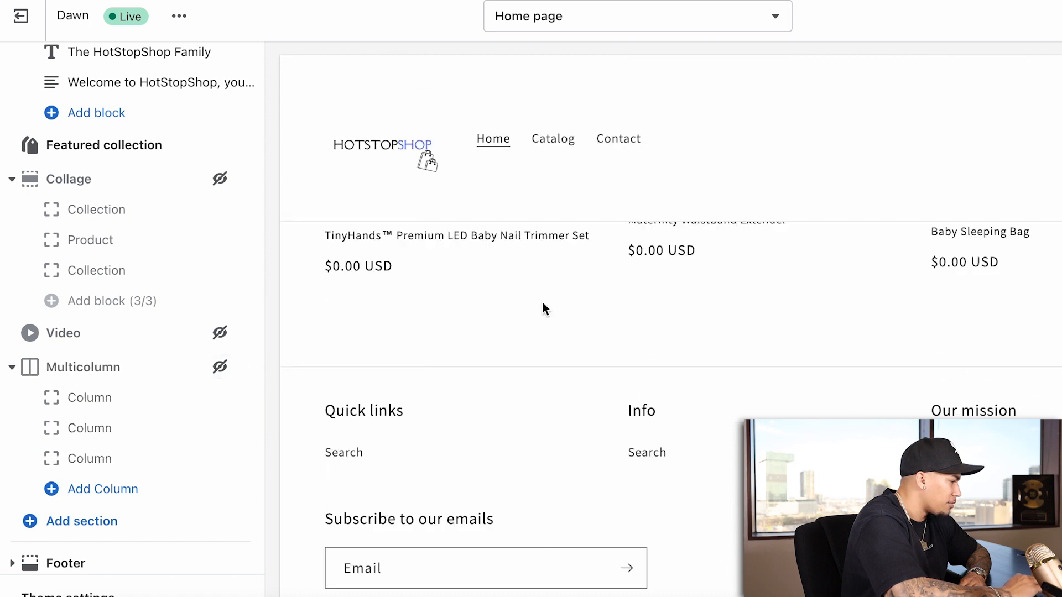
Add two Email signup sections below the Multicolumn section and hide both.
left_click(82, 521)
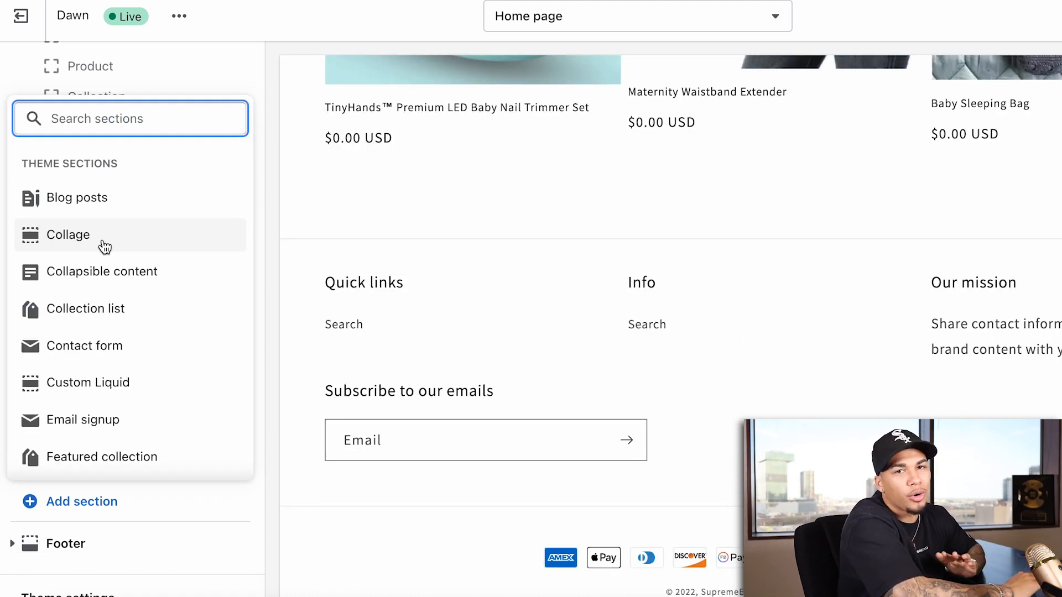
scroll(59, 288, "down", 2)
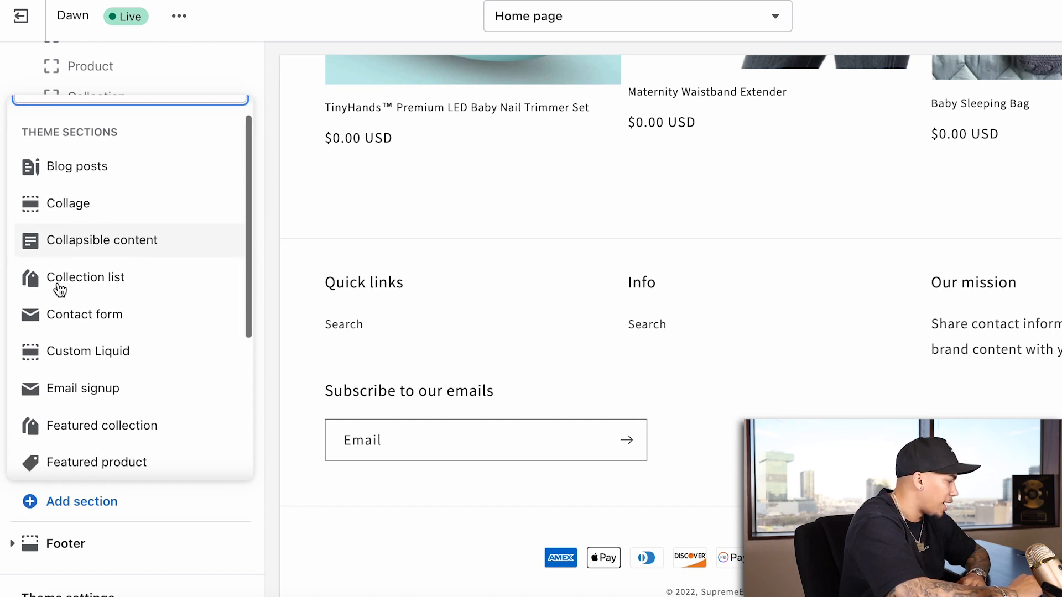
left_click(67, 382)
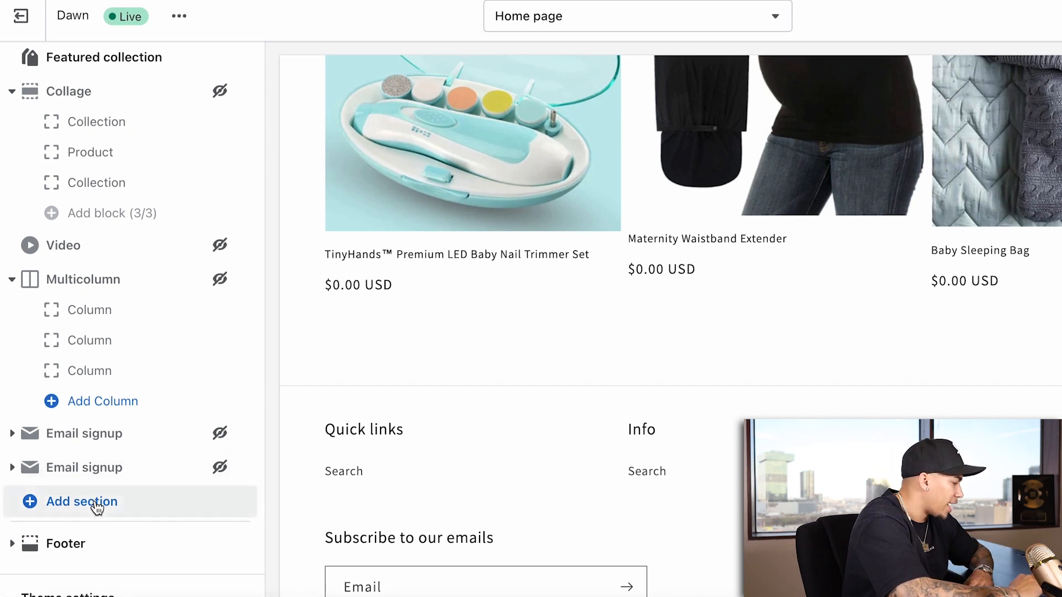
Add a Contact form section with the heading "Have A Question? No worries! Enter Your Information Below".
left_click(32, 504)
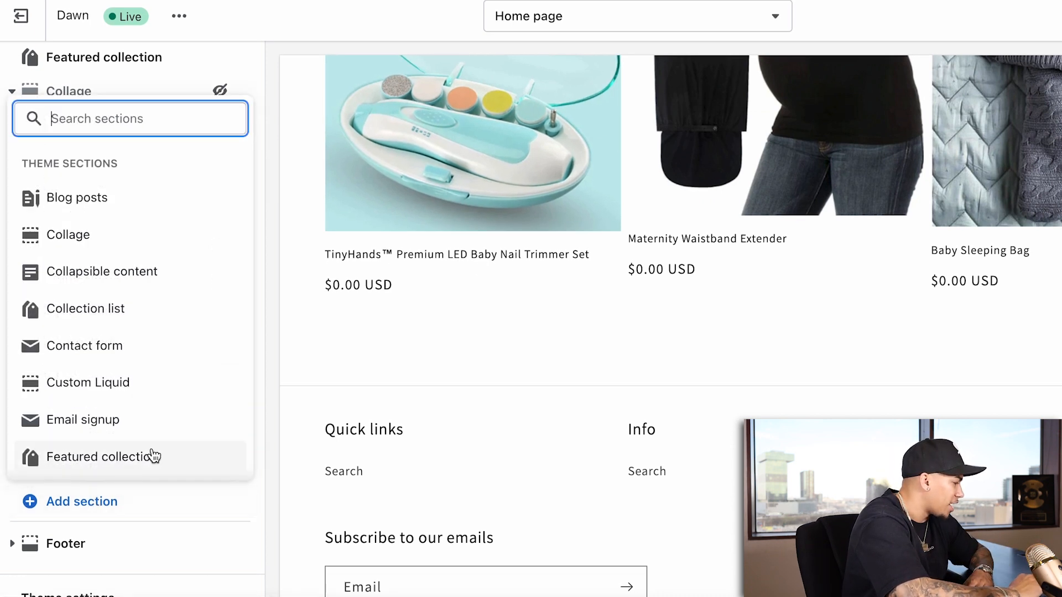
left_click(95, 346)
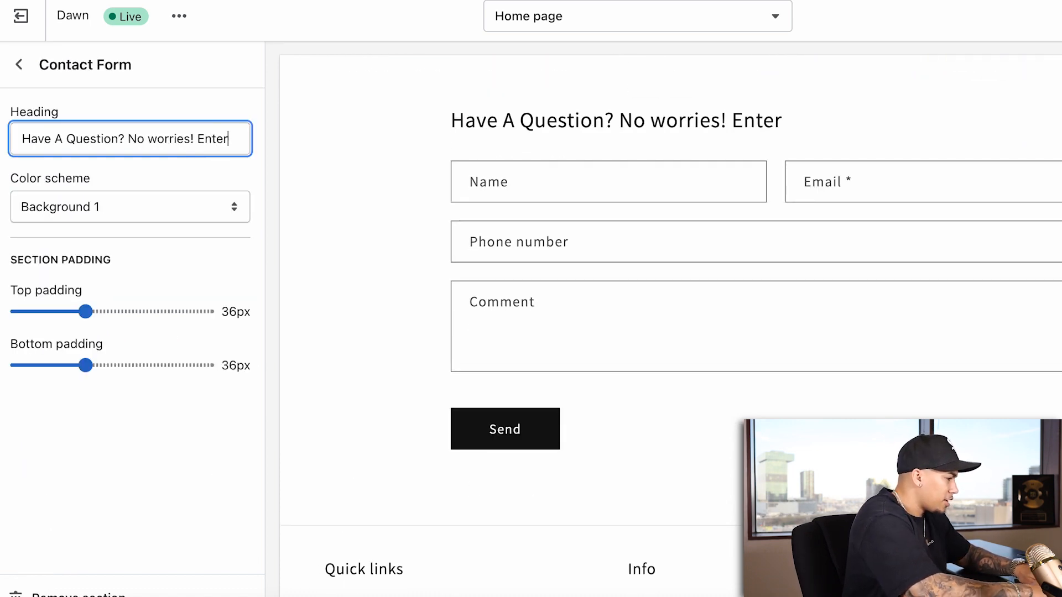
type("Your i")
key("BackSpace")
key("BackSpace")
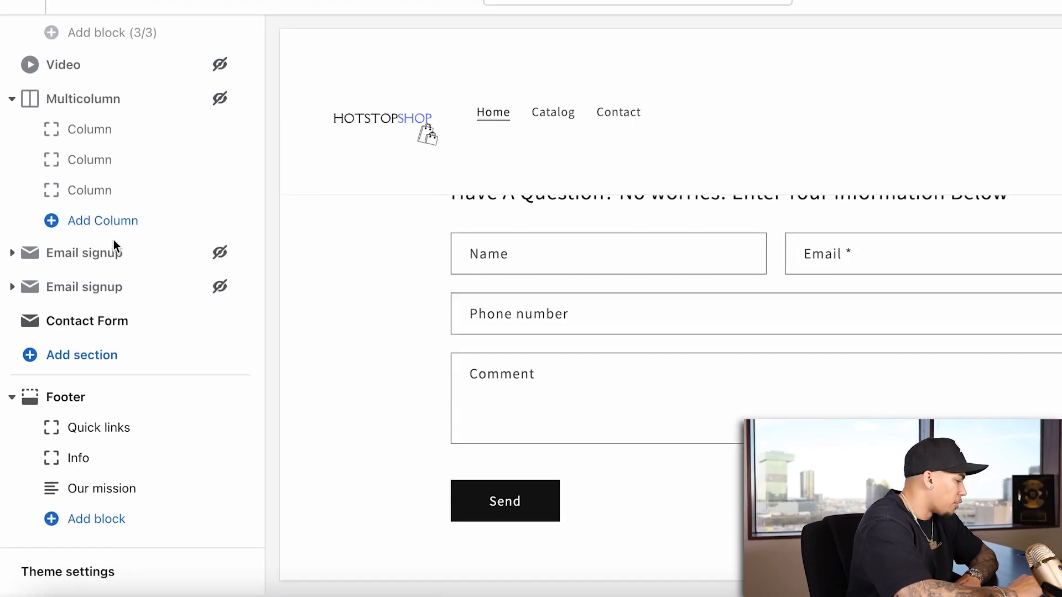
Set the theme's Accent 1 color, used for solid button backgrounds, to blue #334FB4.
left_click(33, 571)
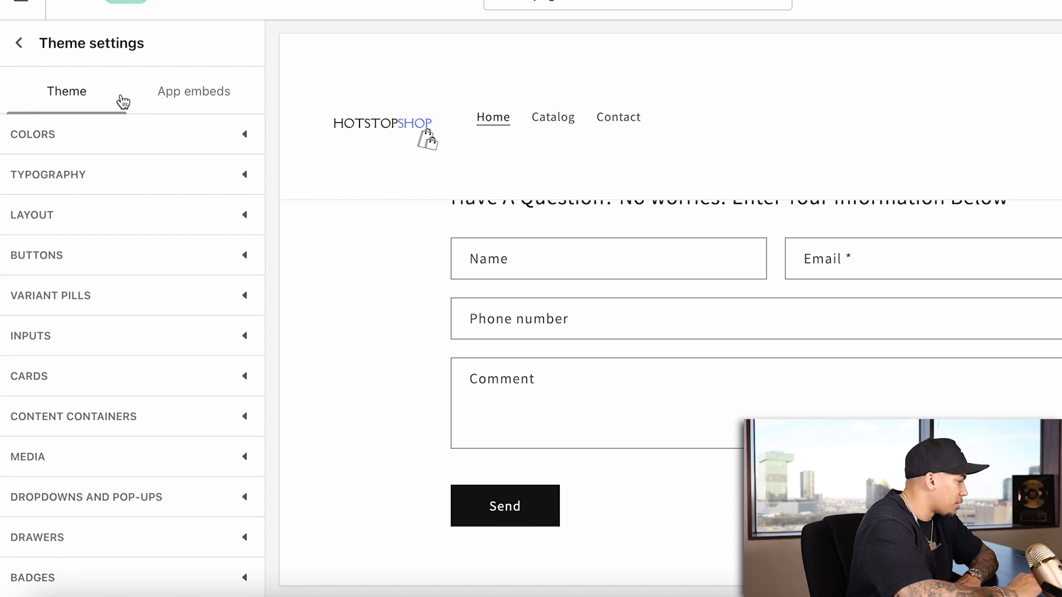
left_click(77, 136)
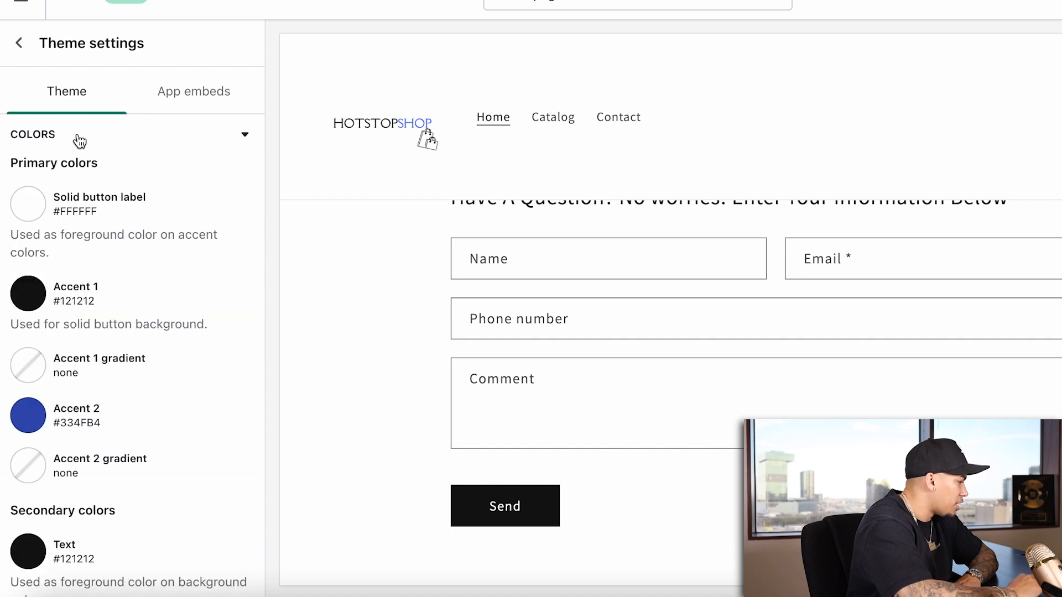
scroll(138, 289, "down", 2)
scroll(139, 283, "down", 2)
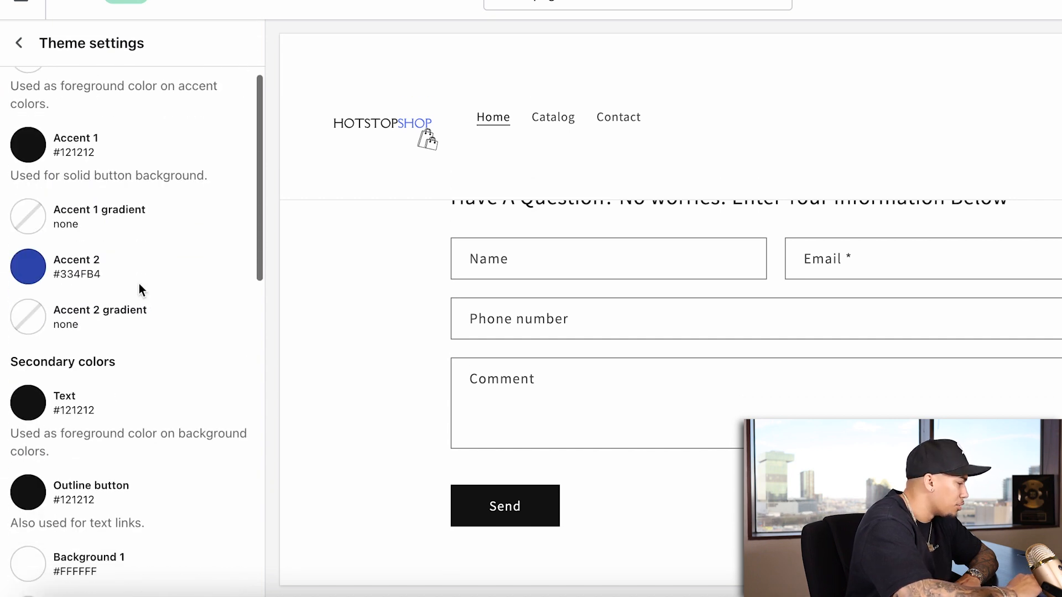
scroll(139, 284, "down", 3)
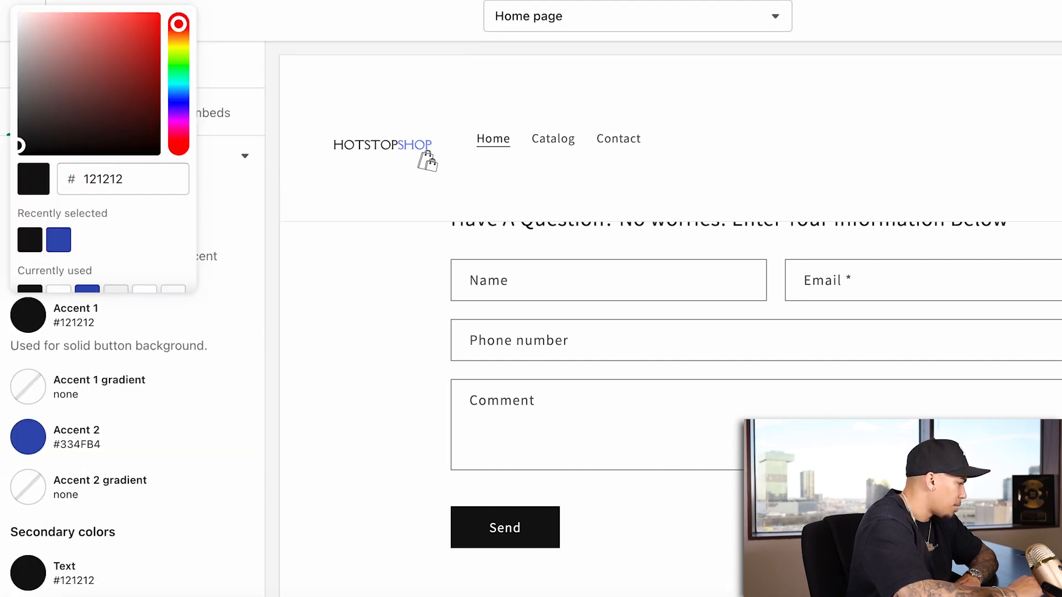
left_click(63, 243)
left_click(410, 413)
Review the home page preview from the banner through the featured products to the contact form and its Send button.
scroll(418, 509, "down", 4)
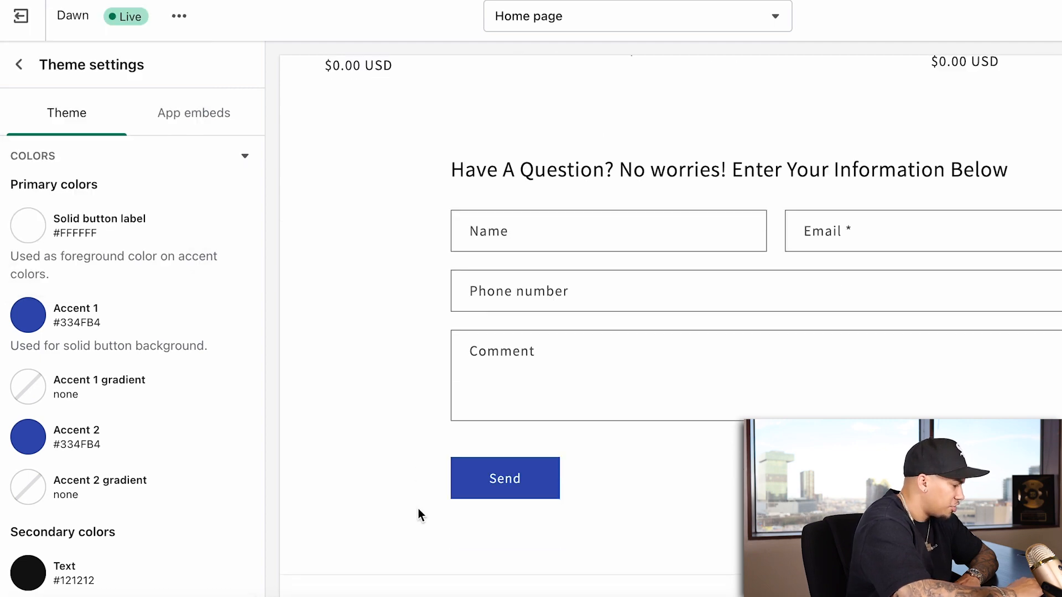
scroll(687, 367, "up", 2)
scroll(598, 293, "up", 10)
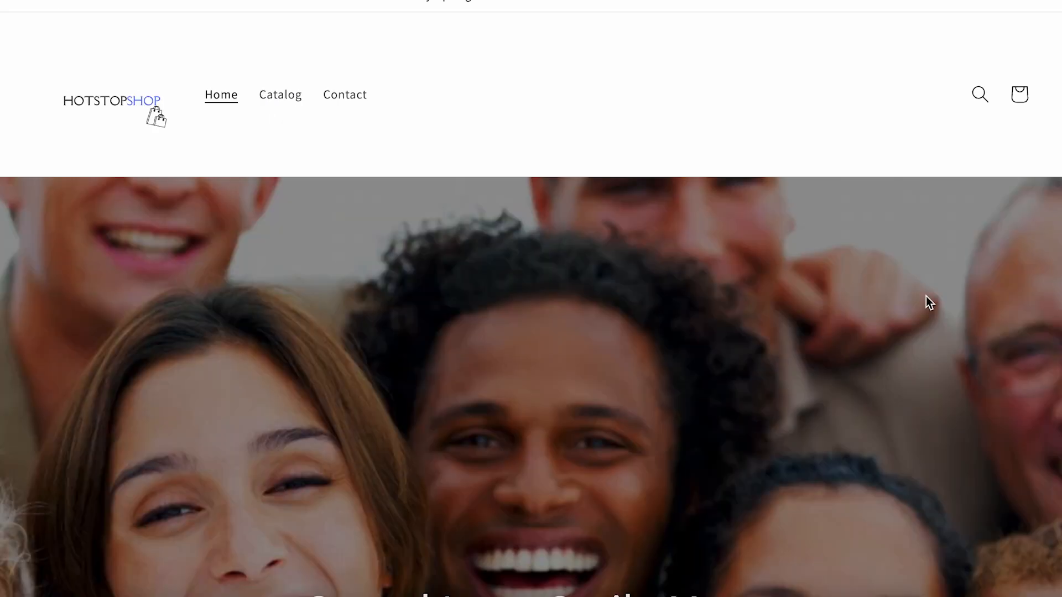
scroll(926, 296, "down", 2)
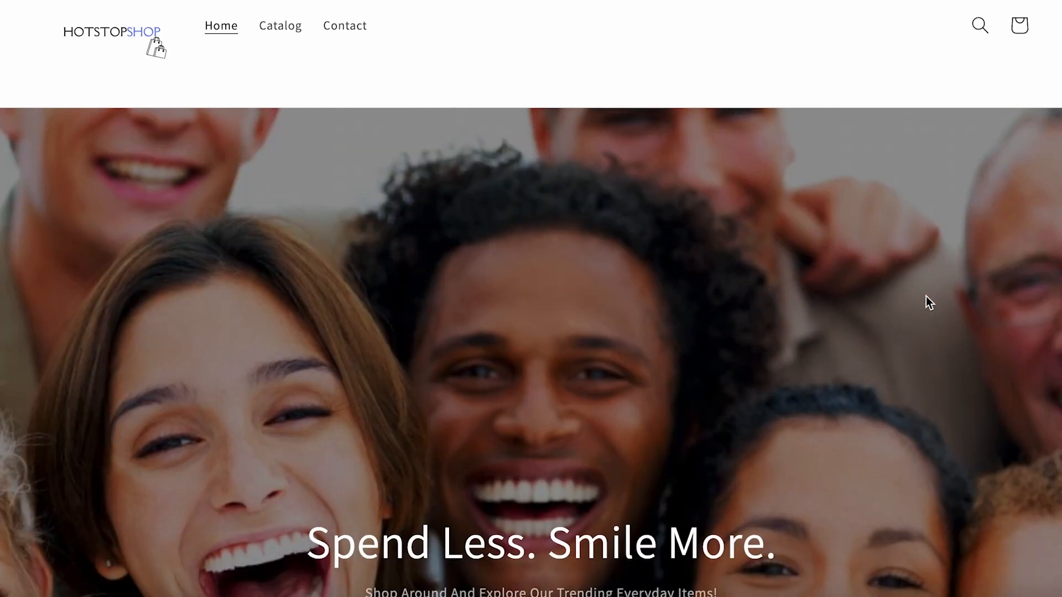
scroll(926, 296, "down", 2)
scroll(926, 297, "down", 3)
scroll(926, 296, "down", 15)
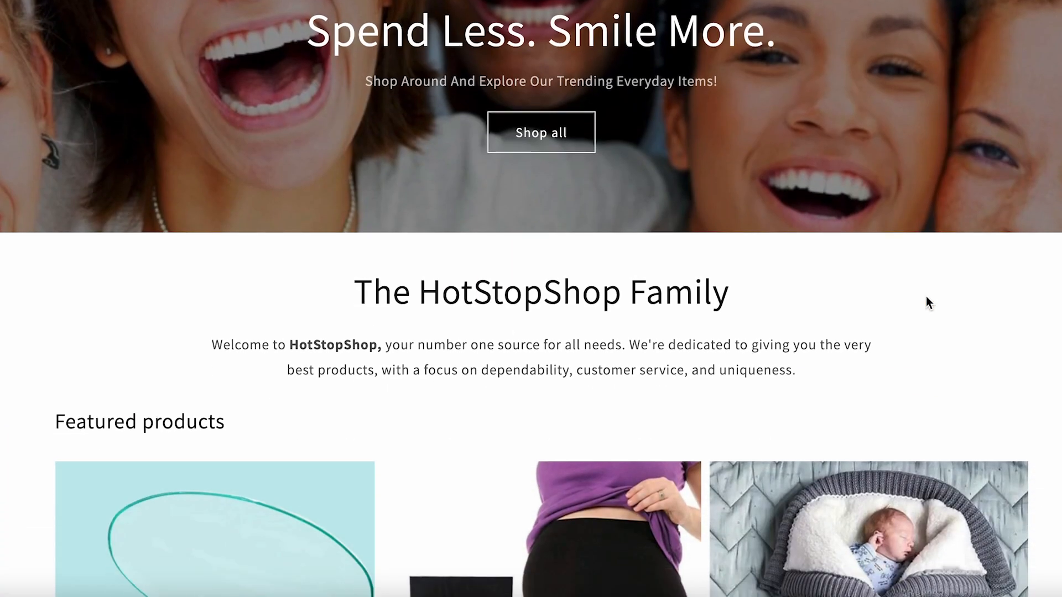
scroll(928, 304, "down", 4)
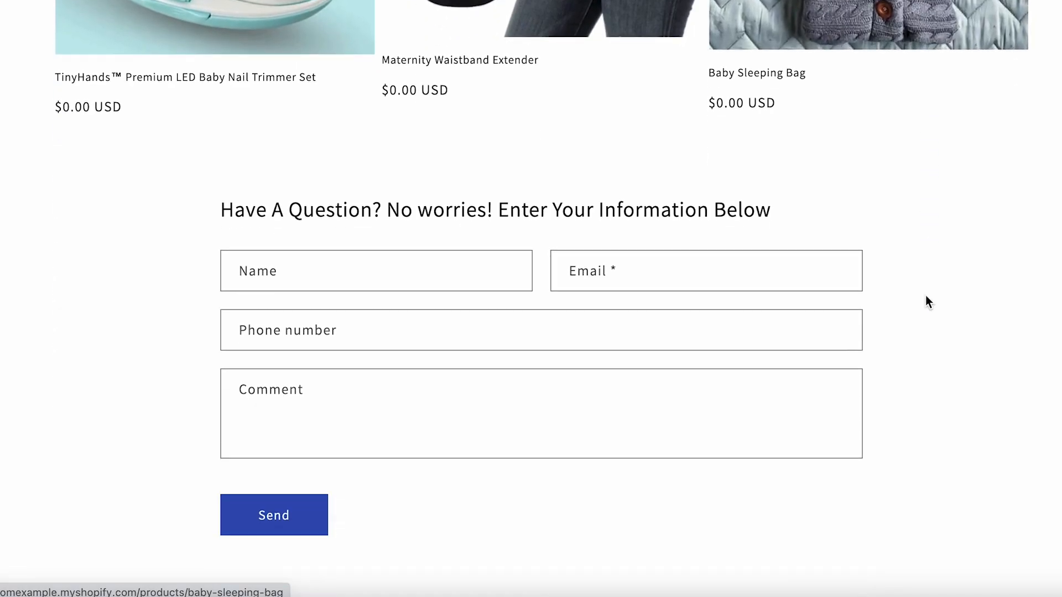